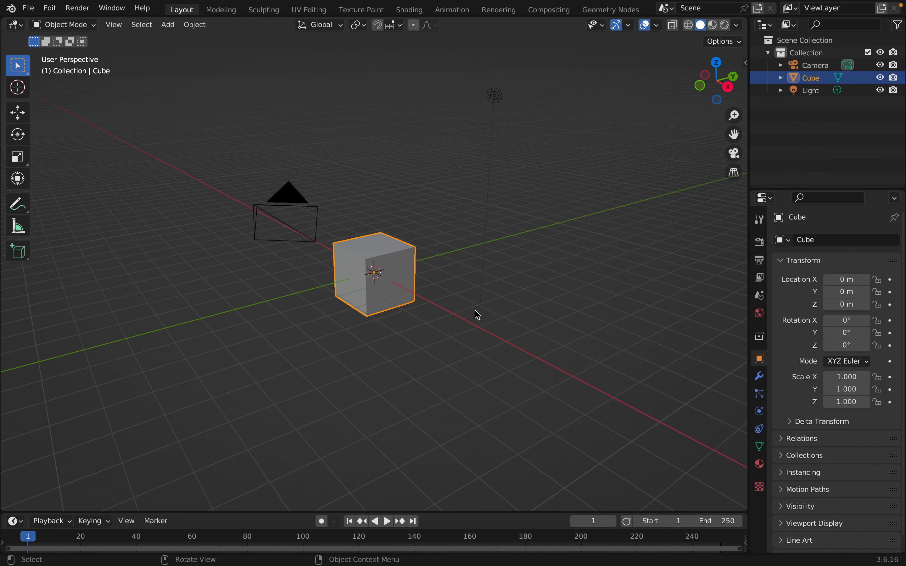
pyautogui.moveTo(441, 330); pyautogui.dragTo(323, 340, button='middle')
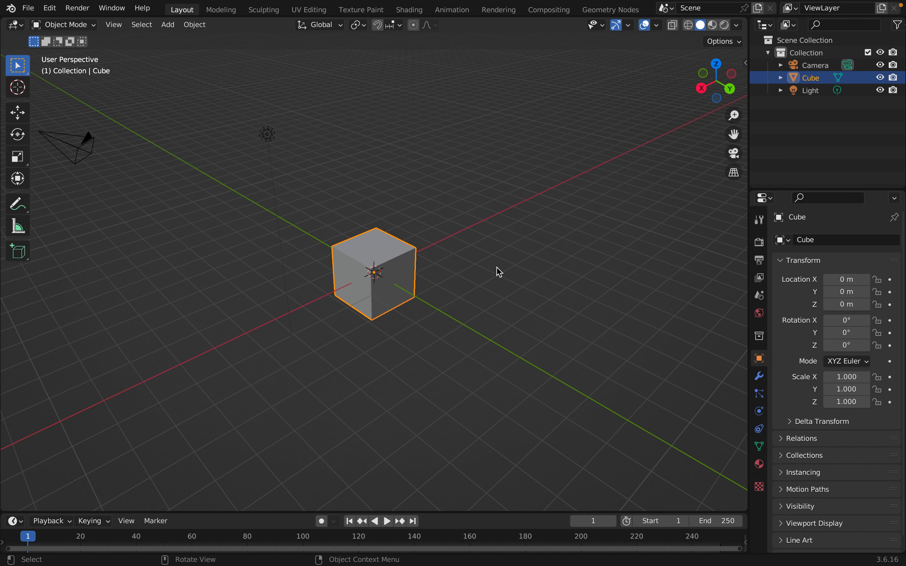
pyautogui.click(453, 259)
pyautogui.click(387, 279)
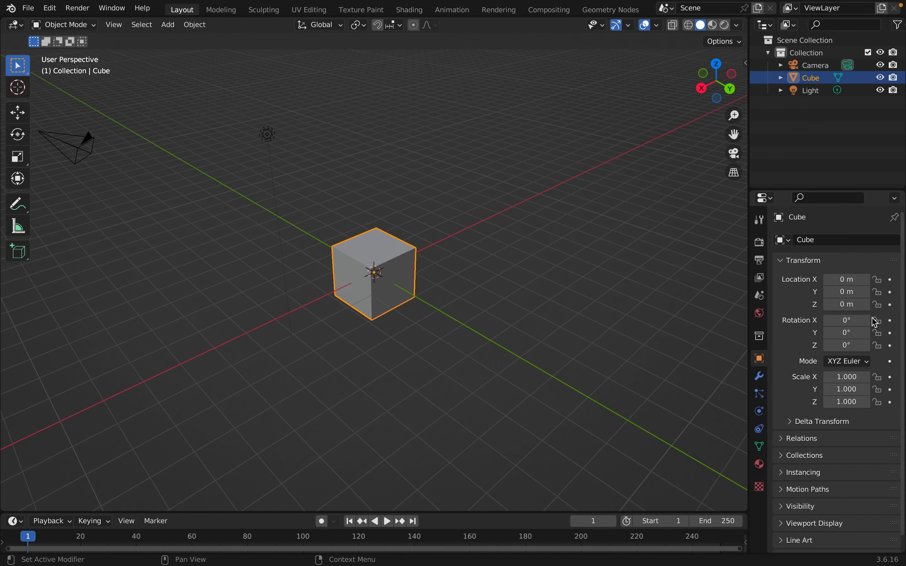
pyautogui.moveTo(554, 329); pyautogui.dragTo(579, 324, button='middle')
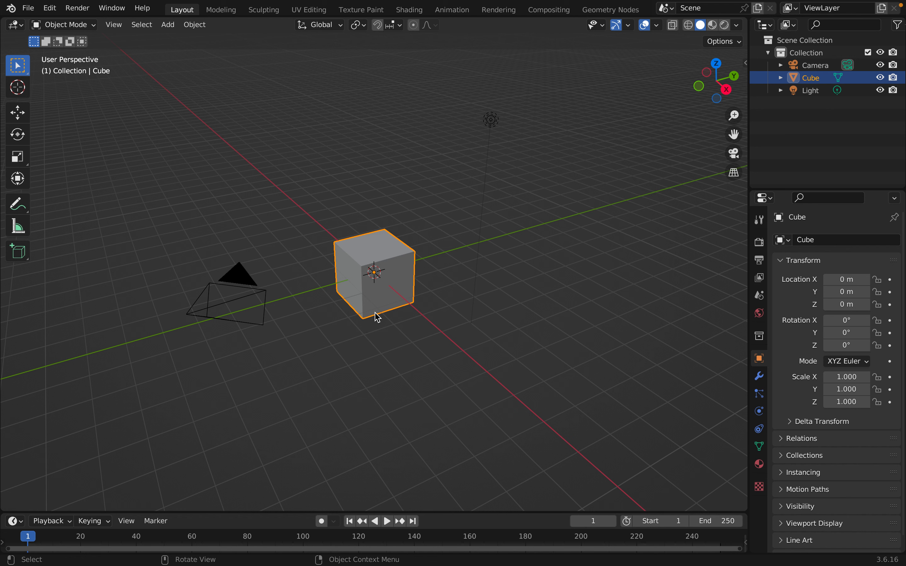
# Switch the default cube from Object Mode to Edit Mode.
pyautogui.click(91, 25)
pyautogui.click(89, 30)
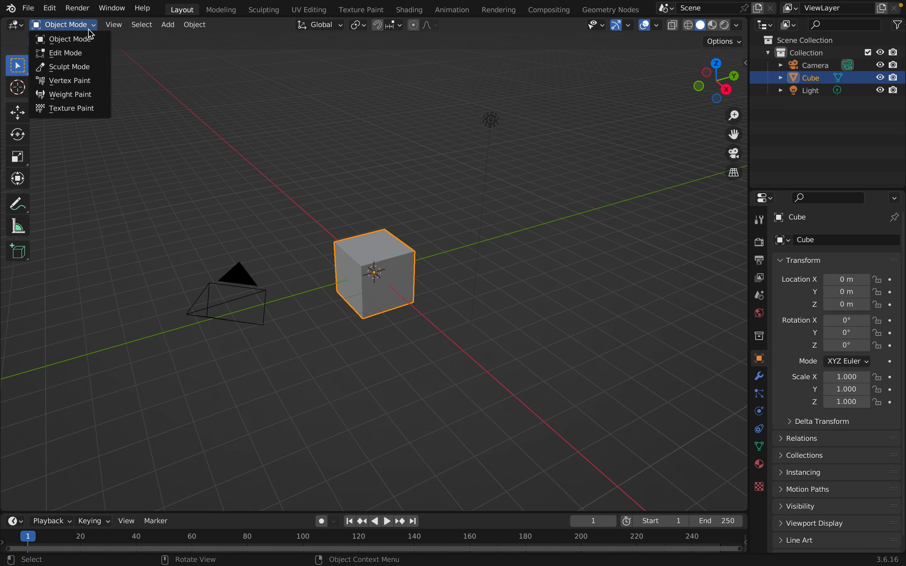
pyautogui.click(89, 54)
pyautogui.moveTo(443, 275); pyautogui.dragTo(411, 316, button='middle')
pyautogui.scroll(-3, 411, 315)
pyautogui.scroll(10, 410, 314)
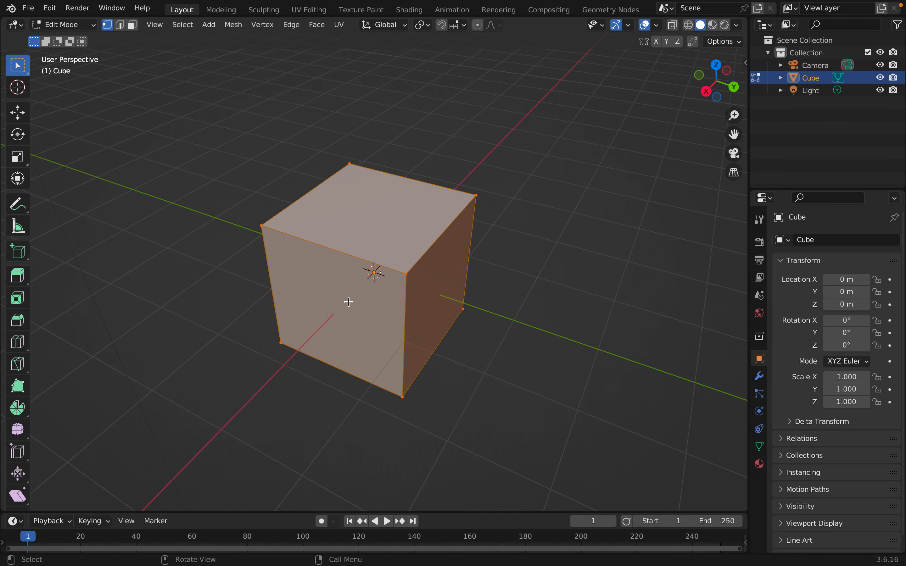
pyautogui.moveTo(348, 301); pyautogui.dragTo(426, 293, button='middle')
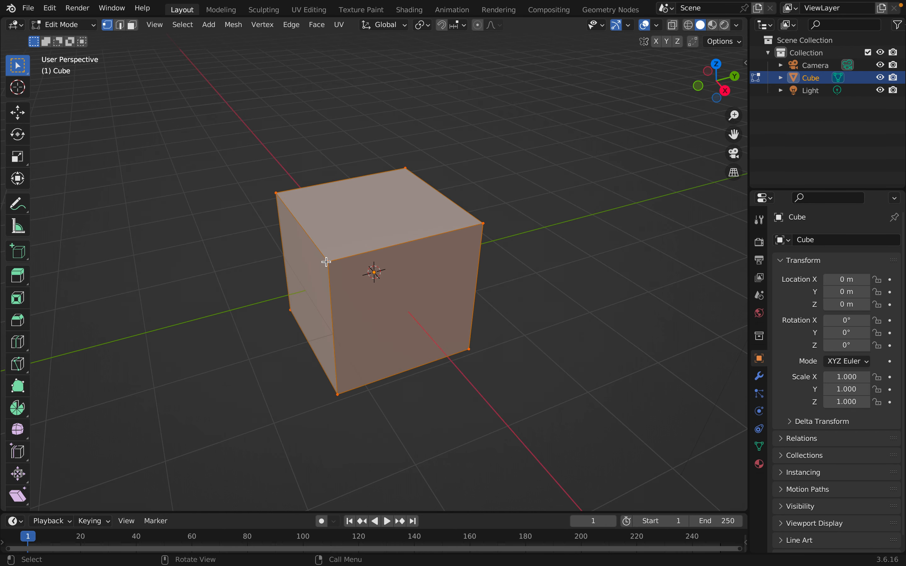
# Select the four corner vertices of the cube's top face one at a time.
pyautogui.click(326, 262)
pyautogui.click(401, 168)
pyautogui.click(280, 193)
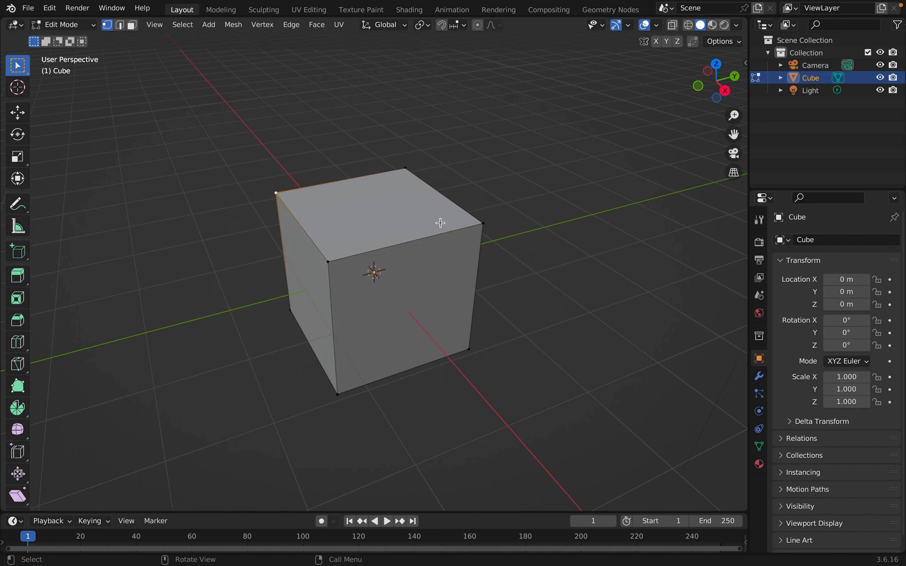
pyautogui.click(485, 224)
# Toggle the cube repeatedly between Object Mode and Edit Mode, finishing in Edit Mode.
pyautogui.click(66, 24)
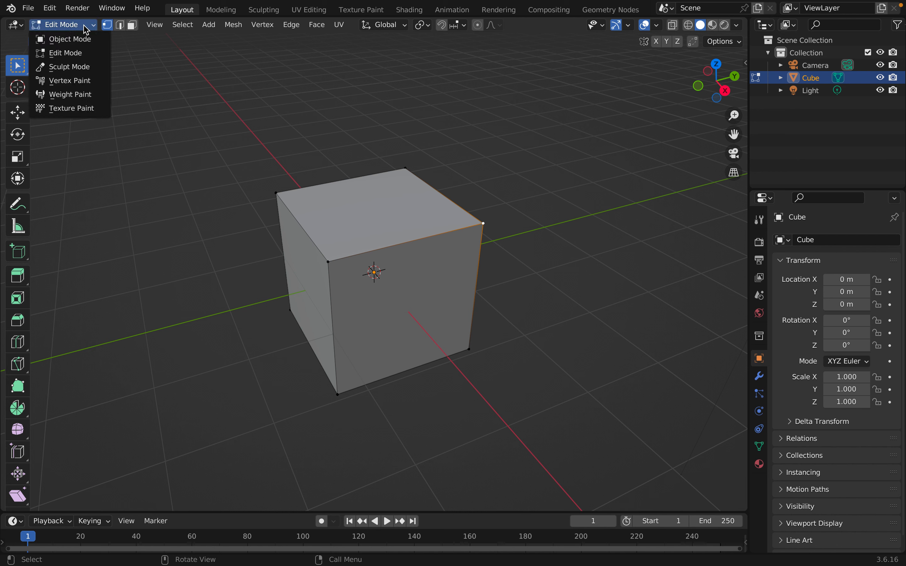
pyautogui.click(71, 39)
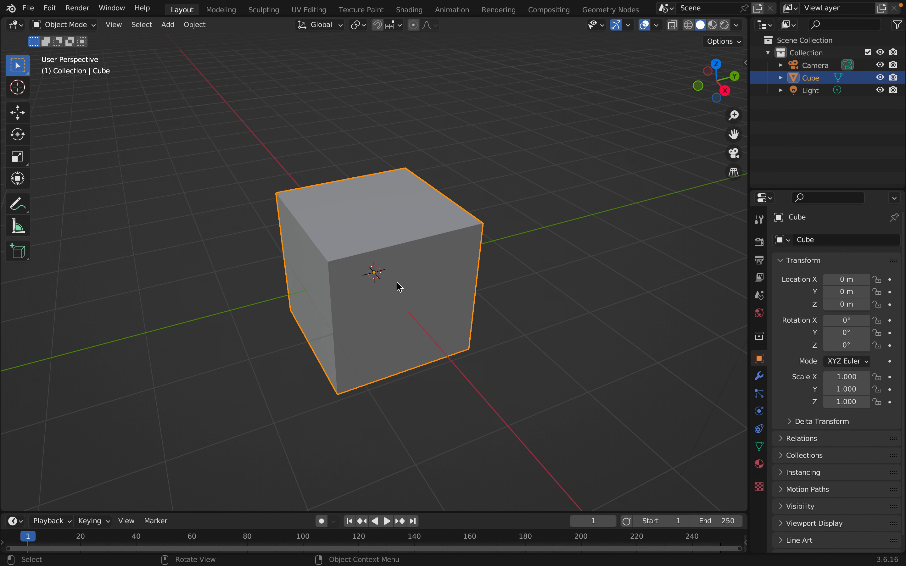
pyautogui.press('Tab')
pyautogui.press('Tab')
pyautogui.press('Tab')
pyautogui.press('Tab')
pyautogui.press('Tab')
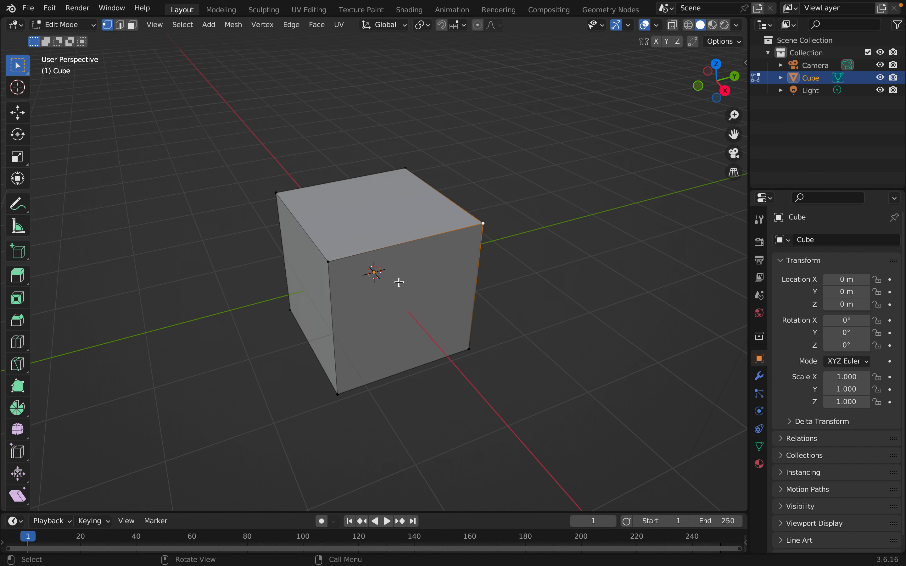
pyautogui.press('Tab')
pyautogui.press('Tab')
pyautogui.press('Tab')
pyautogui.moveTo(450, 285); pyautogui.dragTo(497, 189, button='middle')
pyautogui.press('Tab')
pyautogui.press('Tab')
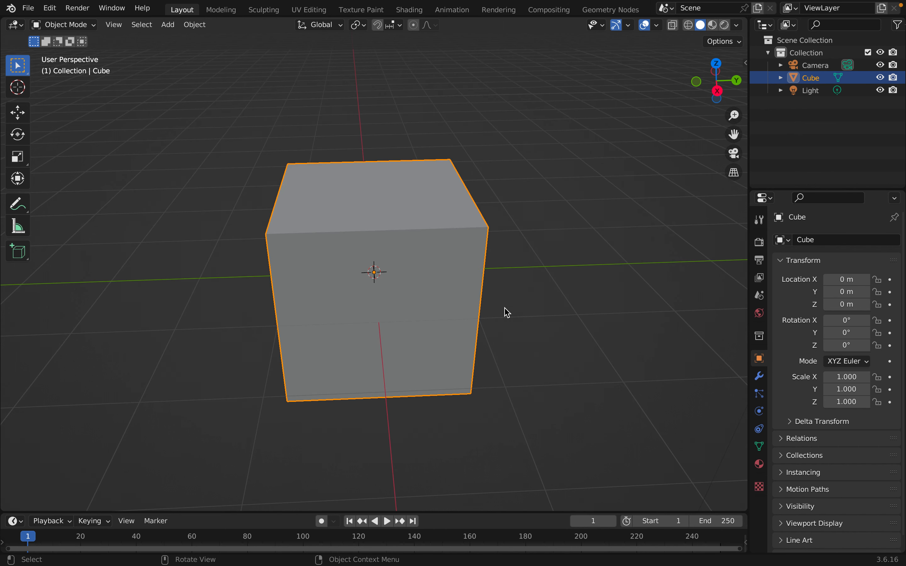
pyautogui.press('Tab')
pyautogui.press('Tab')
pyautogui.press('Tab')
pyautogui.moveTo(497, 339); pyautogui.dragTo(418, 332, button='middle')
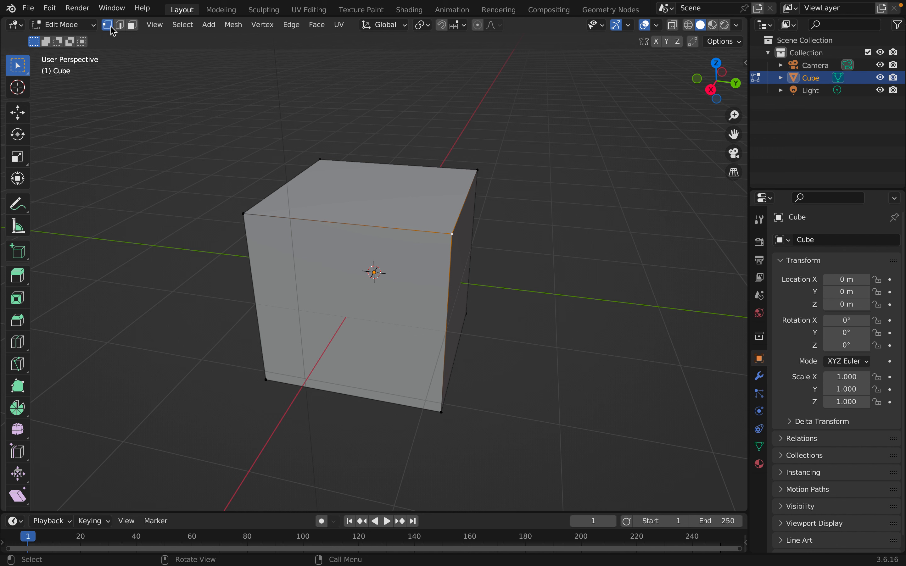
# Select two neighbouring corner vertices of the cube's top face, one after the other.
pyautogui.moveTo(117, 105); pyautogui.dragTo(286, 285, button='middle')
pyautogui.click(292, 283)
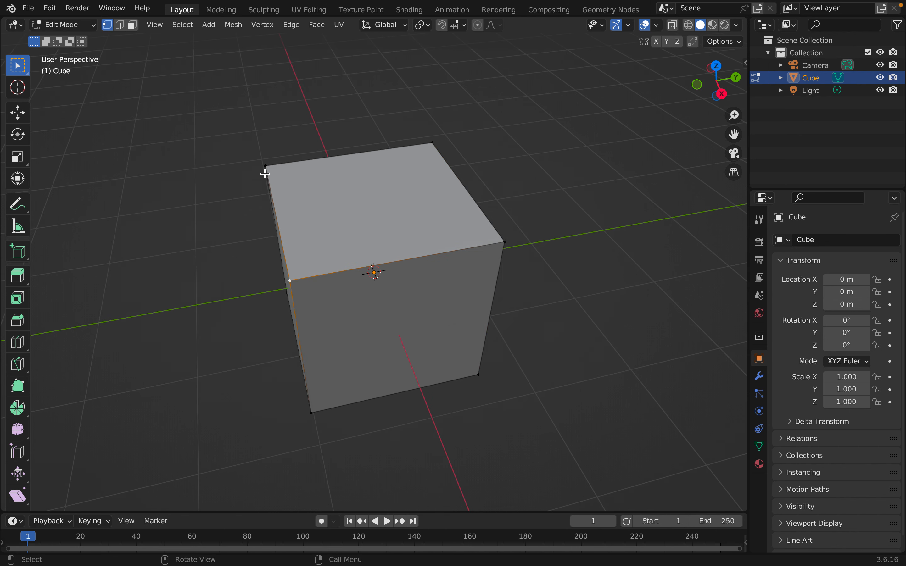
pyautogui.click(266, 169)
# Change to edge selection and select the front edge of the cube's top face.
pyautogui.click(120, 24)
pyautogui.click(336, 273)
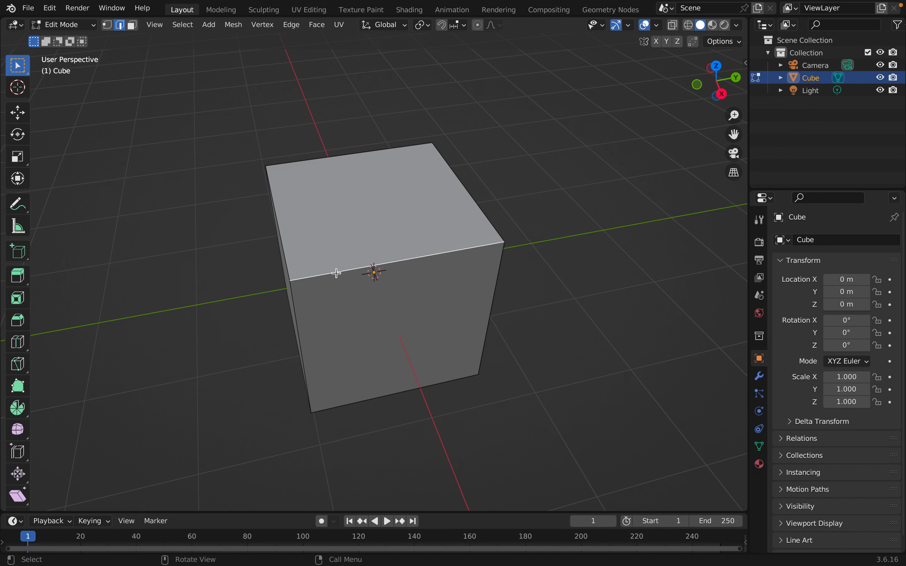
pyautogui.moveTo(472, 295); pyautogui.dragTo(404, 267, button='middle')
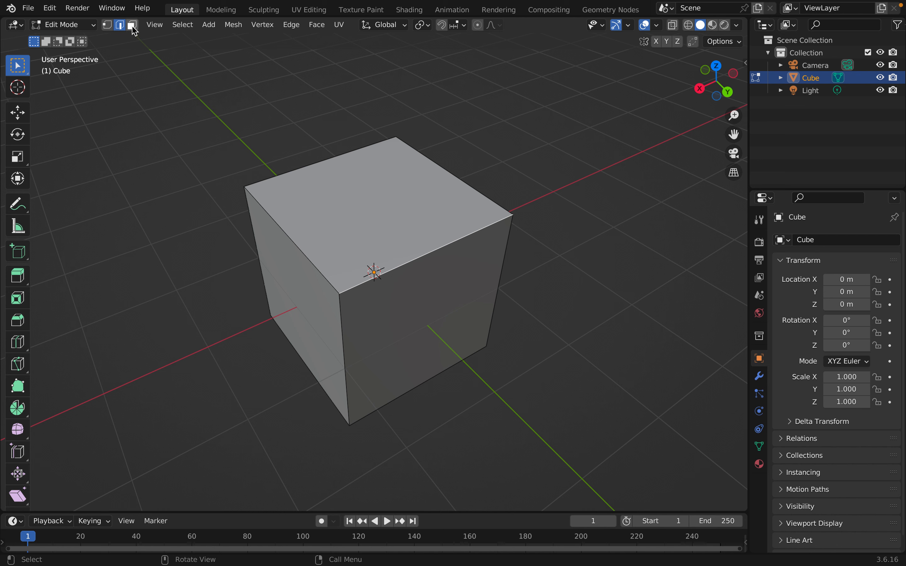
# Change to face selection and select the cube's top face, followed by a side face.
pyautogui.click(133, 25)
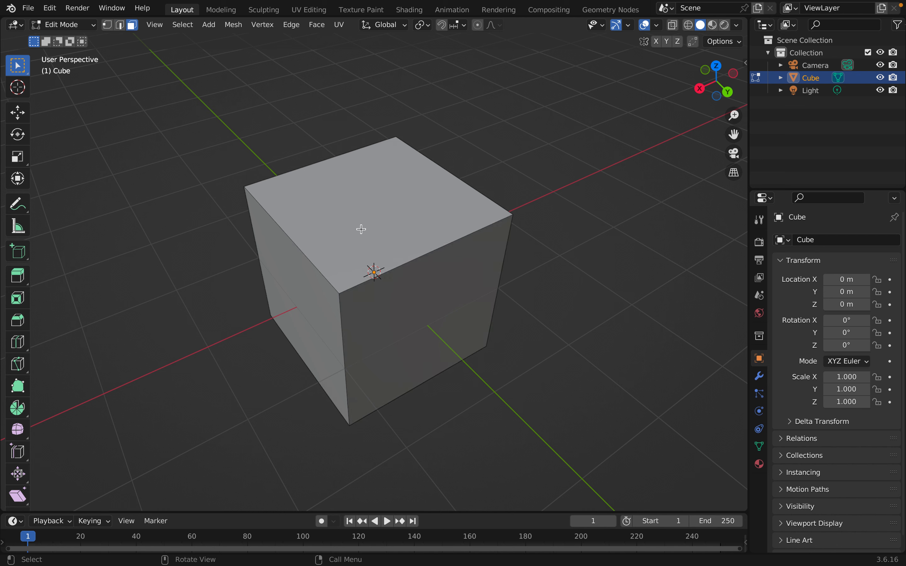
pyautogui.click(415, 313)
pyautogui.click(399, 222)
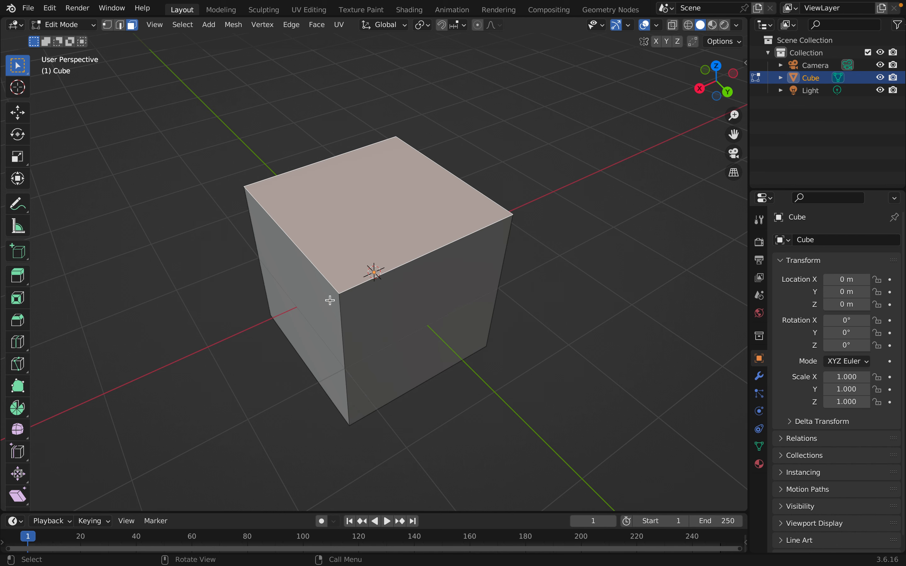
pyautogui.click(322, 311)
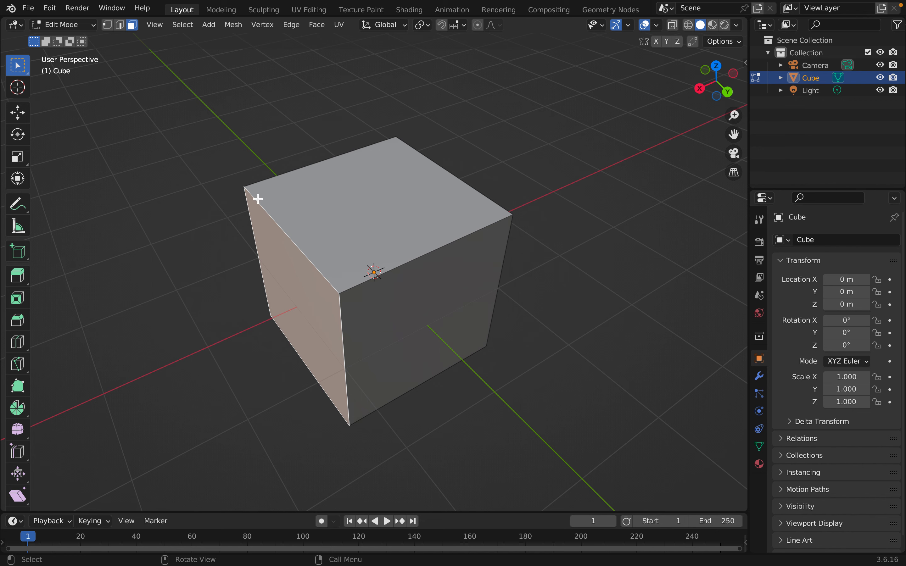
# Return to vertex selection and try moving the front-left corner vertex of the top face freely.
pyautogui.click(106, 26)
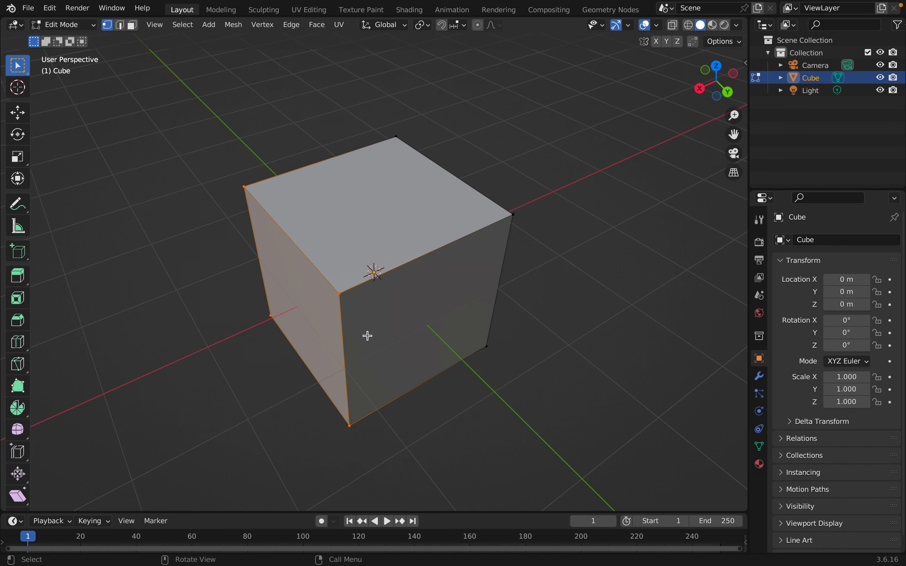
pyautogui.moveTo(367, 336); pyautogui.dragTo(479, 324, button='middle')
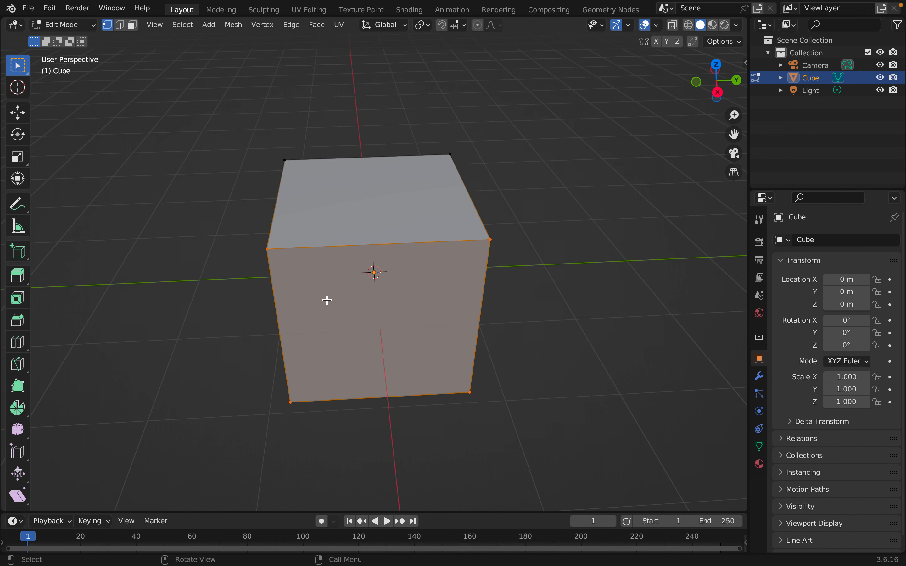
pyautogui.click(233, 223)
pyautogui.click(268, 250)
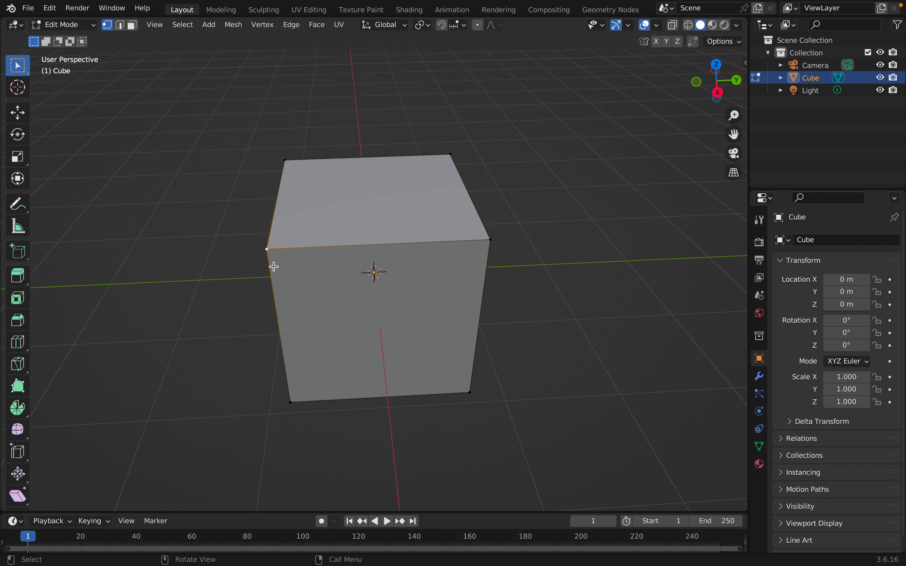
pyautogui.press('g')
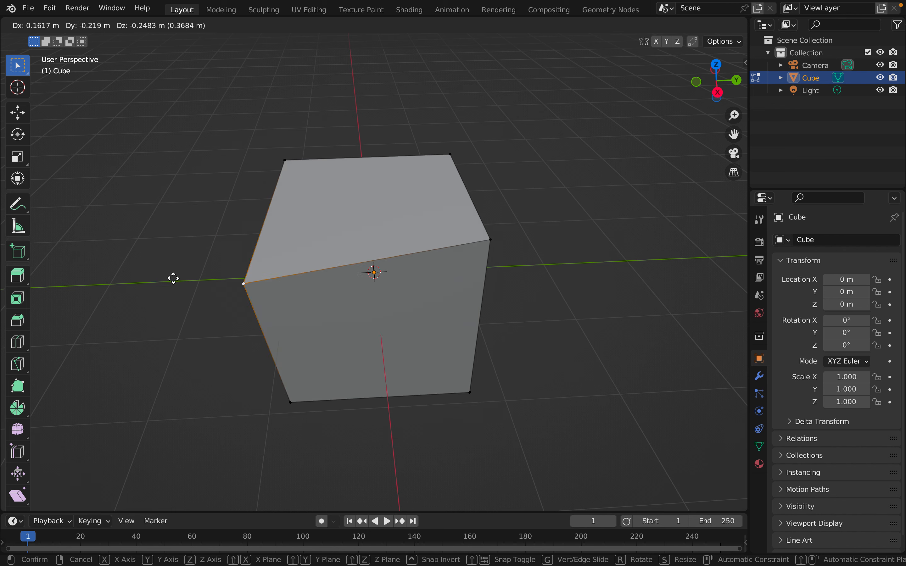
pyautogui.rightClick(216, 196)
# Try moving the front-right corner vertex of the top face freely.
pyautogui.click(492, 242)
pyautogui.press('g')
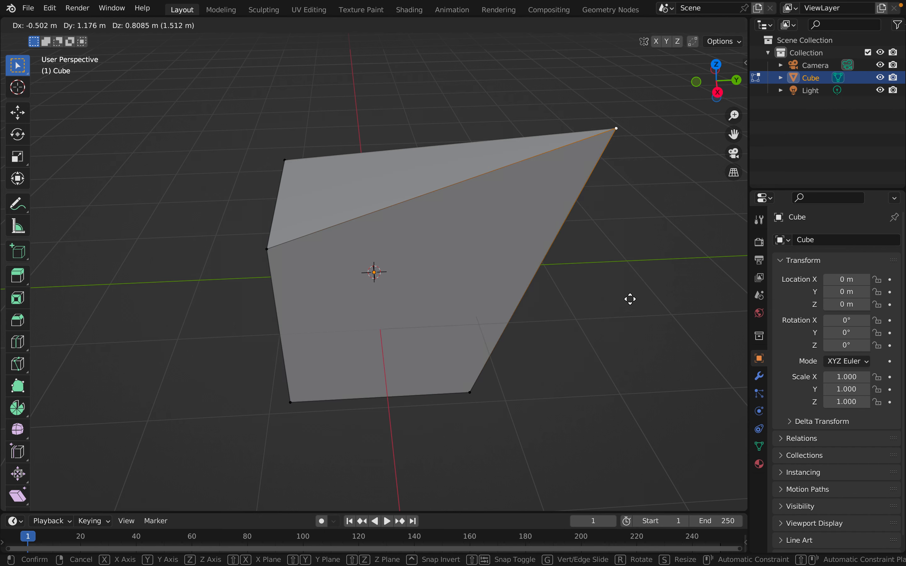
pyautogui.rightClick(532, 270)
# Box-select the two vertices of one top edge and move them along the global X axis toward the opposite top edge.
pyautogui.moveTo(226, 226); pyautogui.dragTo(613, 304)
pyautogui.moveTo(479, 350); pyautogui.dragTo(543, 349, button='middle')
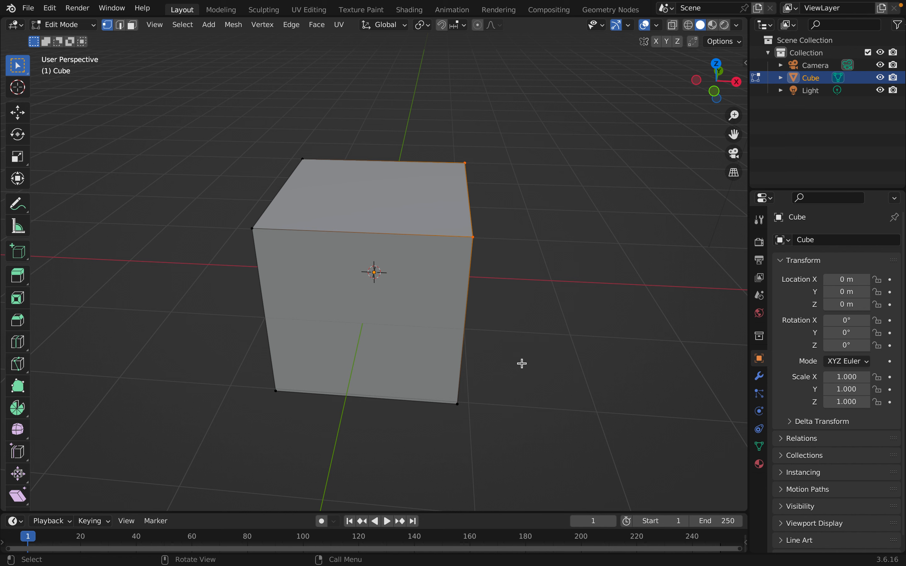
pyautogui.press('g')
pyautogui.rightClick(536, 343)
pyautogui.press('g')
pyautogui.press('x')
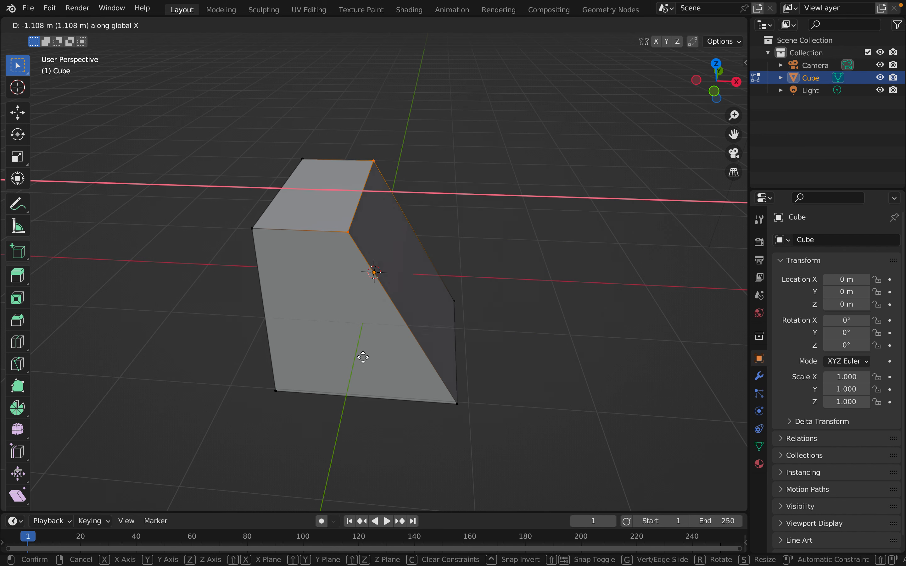
pyautogui.click(348, 357)
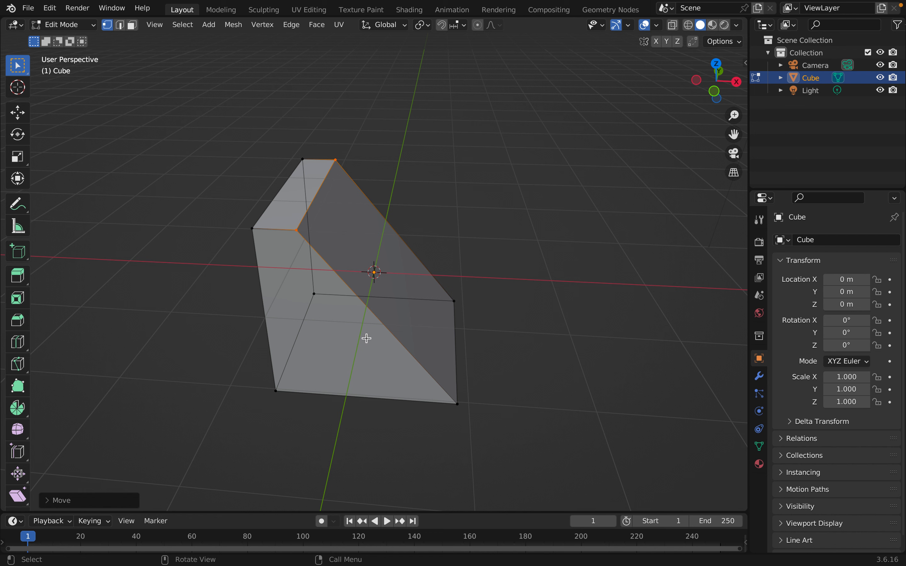
# Raise the two selected top vertices along the global Z axis, trying the X and Y axis constraints first.
pyautogui.press('g')
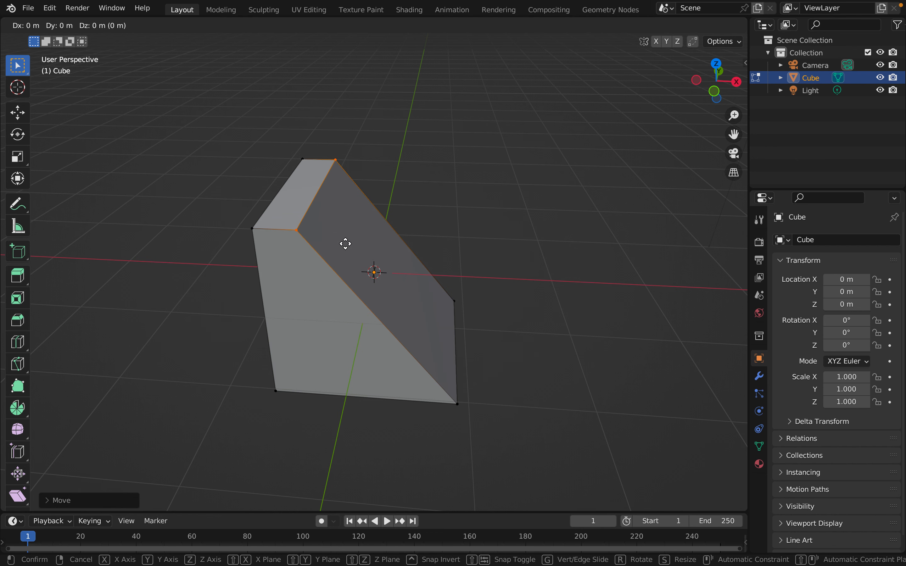
pyautogui.press('x')
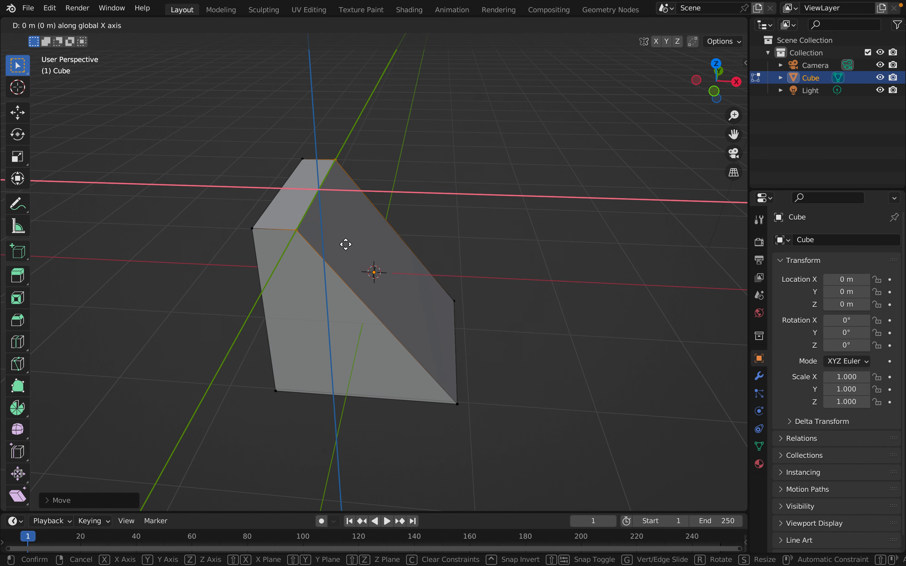
pyautogui.press('z')
pyautogui.press('y')
pyautogui.press('z')
pyautogui.press('y')
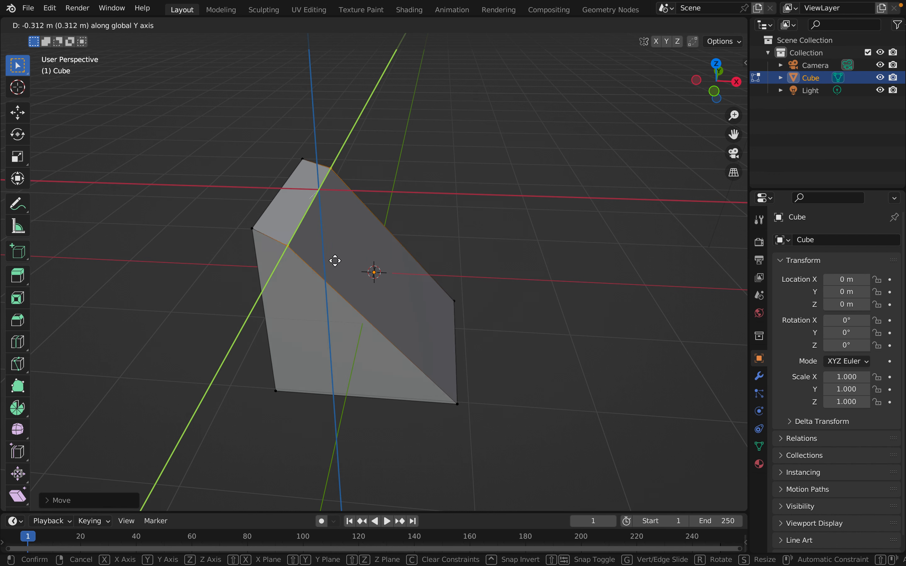
pyautogui.press('z')
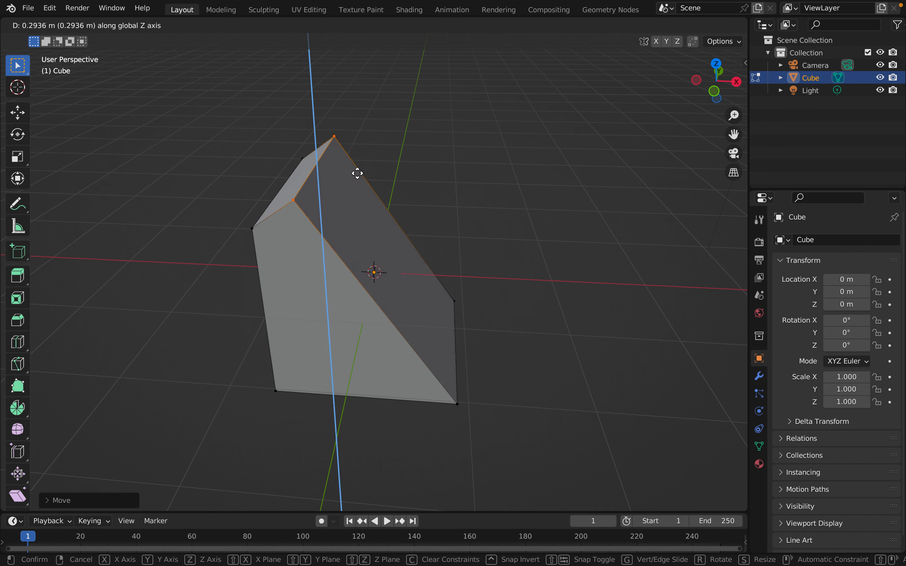
pyautogui.click(350, 227)
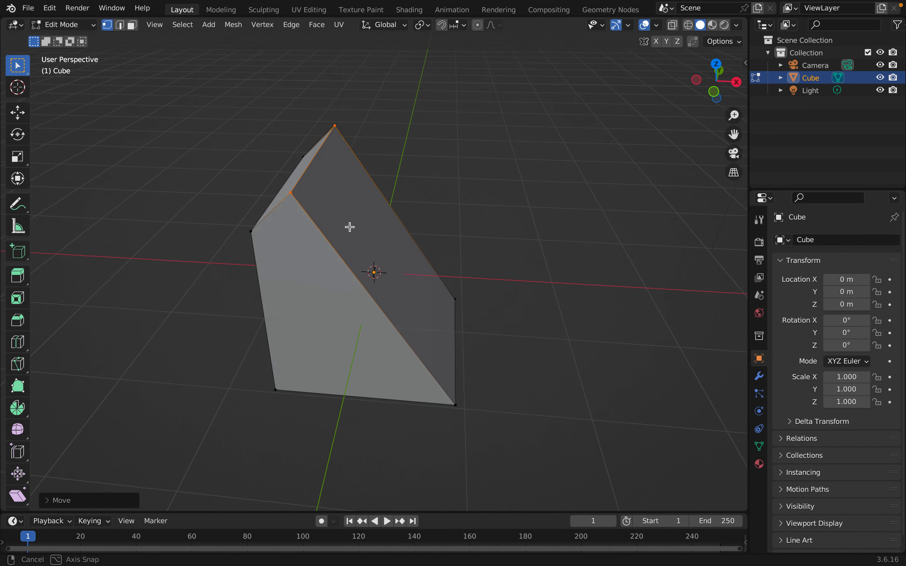
# Scale the two selected vertices toward each other to shorten the raised top edge.
pyautogui.moveTo(350, 226); pyautogui.dragTo(244, 246, button='middle')
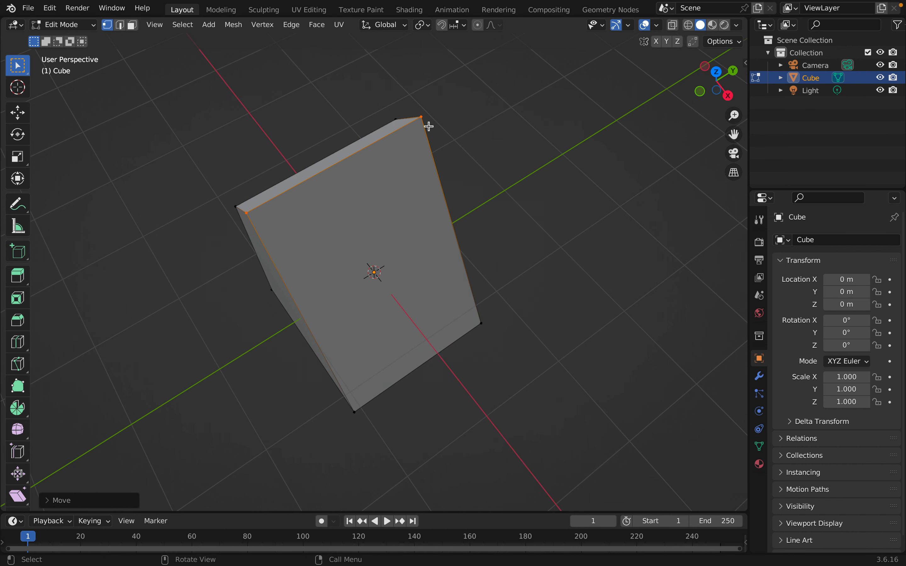
pyautogui.moveTo(194, 308); pyautogui.dragTo(205, 283, button='middle')
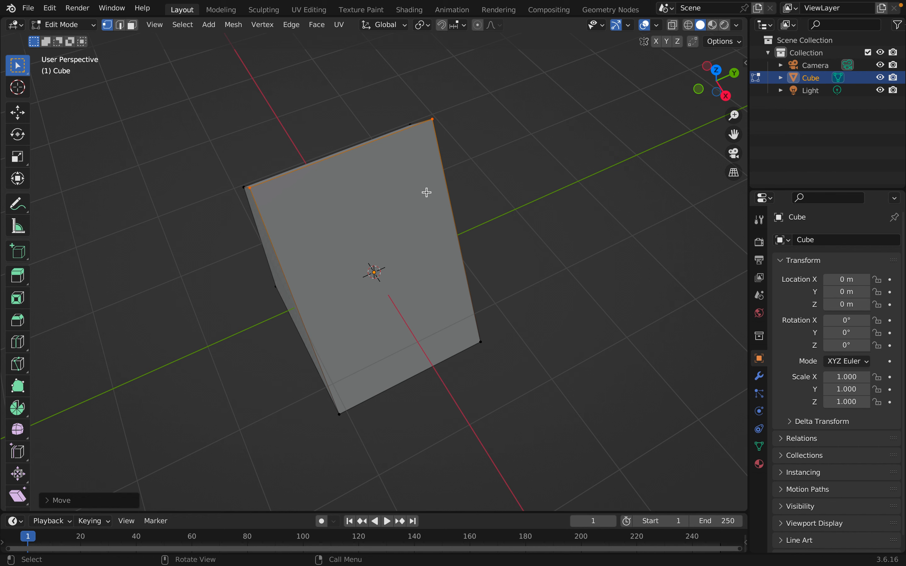
pyautogui.press('s')
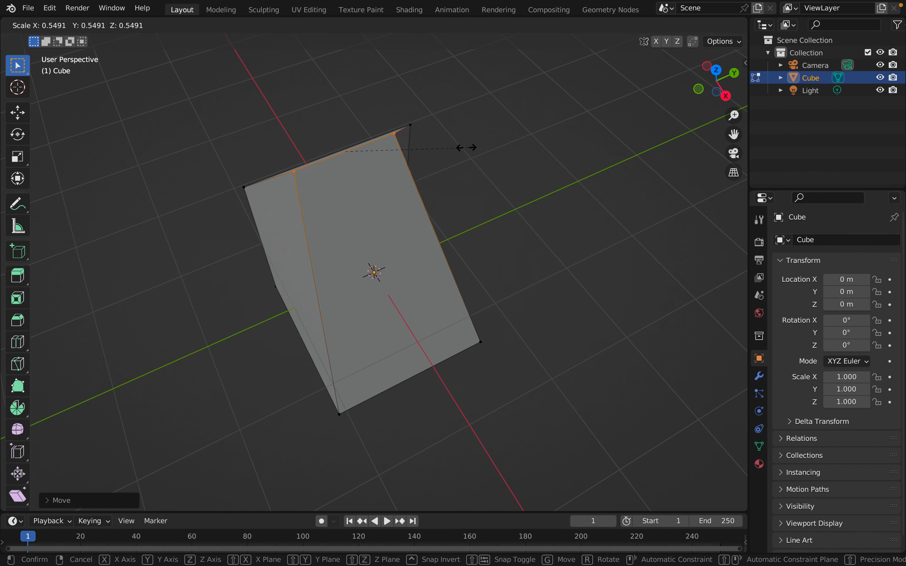
pyautogui.click(421, 155)
pyautogui.moveTo(423, 158); pyautogui.dragTo(500, 170, button='middle')
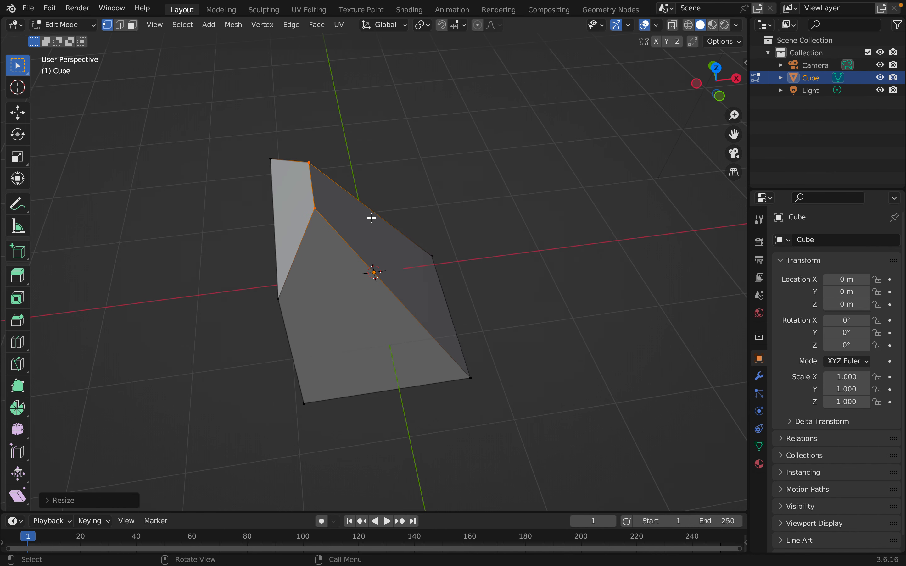
# Move the two selected top vertices along the global X axis toward the middle of the body.
pyautogui.press('g')
pyautogui.press('x')
pyautogui.click(399, 215)
pyautogui.moveTo(398, 216); pyautogui.dragTo(529, 177, button='middle')
# In face selection mode, select the upright square face on the negative X side and scale it down slightly.
pyautogui.click(137, 28)
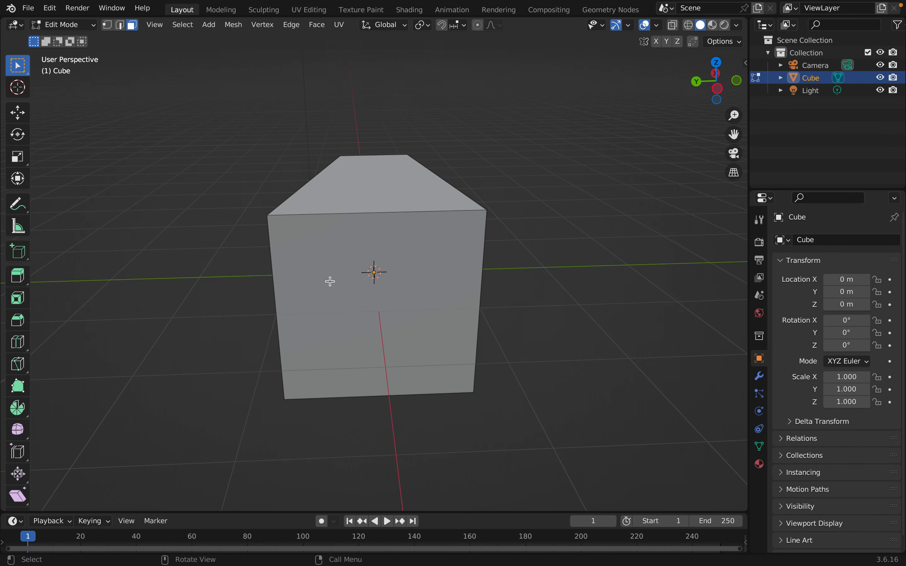
pyautogui.click(477, 352)
pyautogui.press('s')
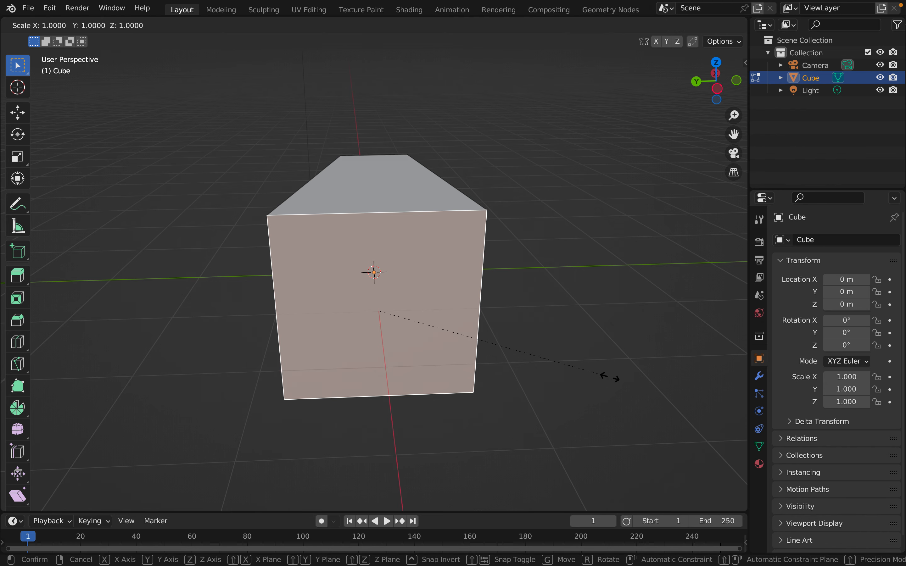
pyautogui.click(426, 353)
pyautogui.moveTo(427, 352); pyautogui.dragTo(342, 341, button='middle')
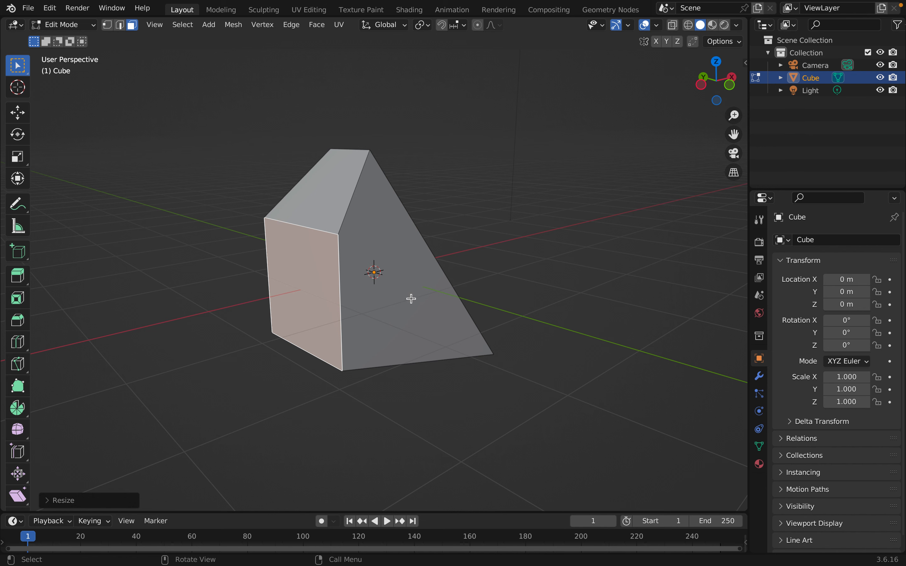
pyautogui.moveTo(321, 334); pyautogui.dragTo(443, 333, button='middle')
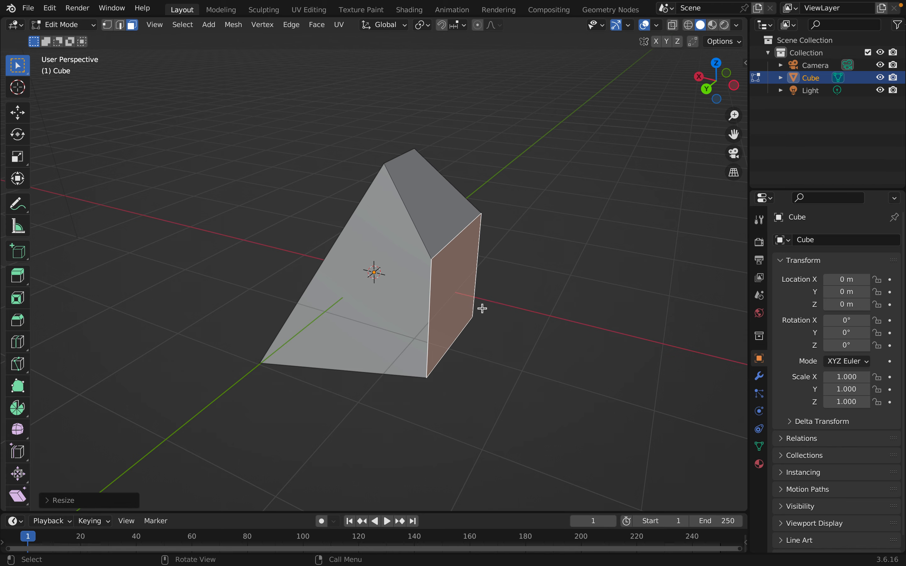
pyautogui.moveTo(482, 308); pyautogui.dragTo(264, 339, button='middle')
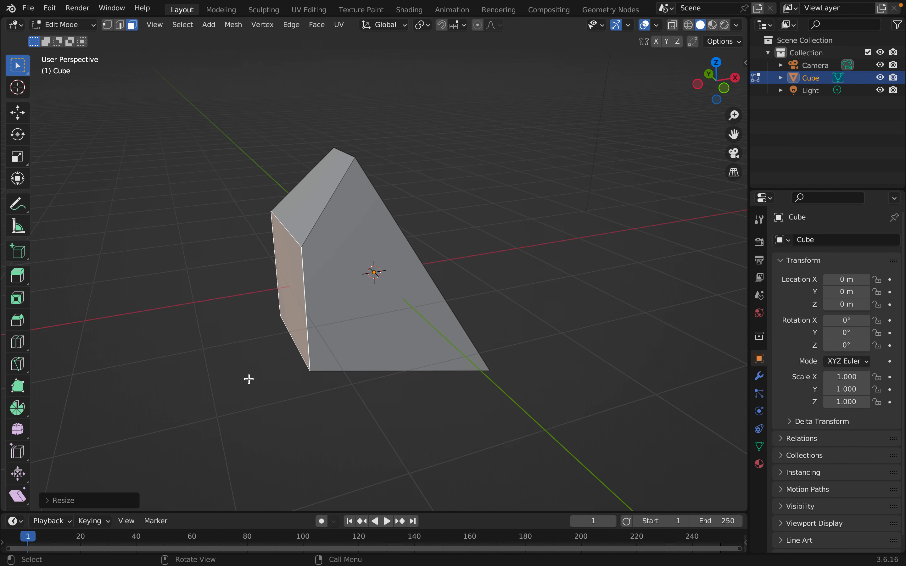
pyautogui.press('r')
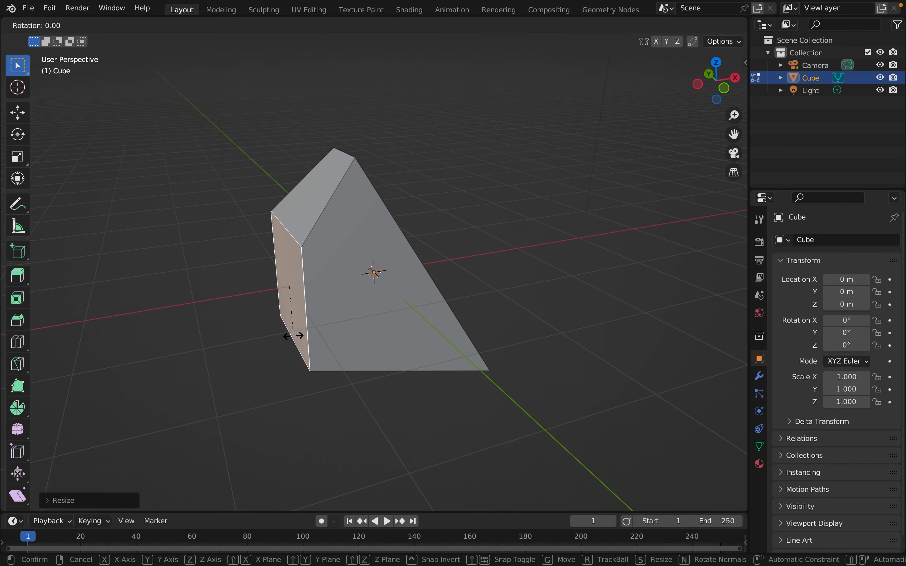
pyautogui.press('x')
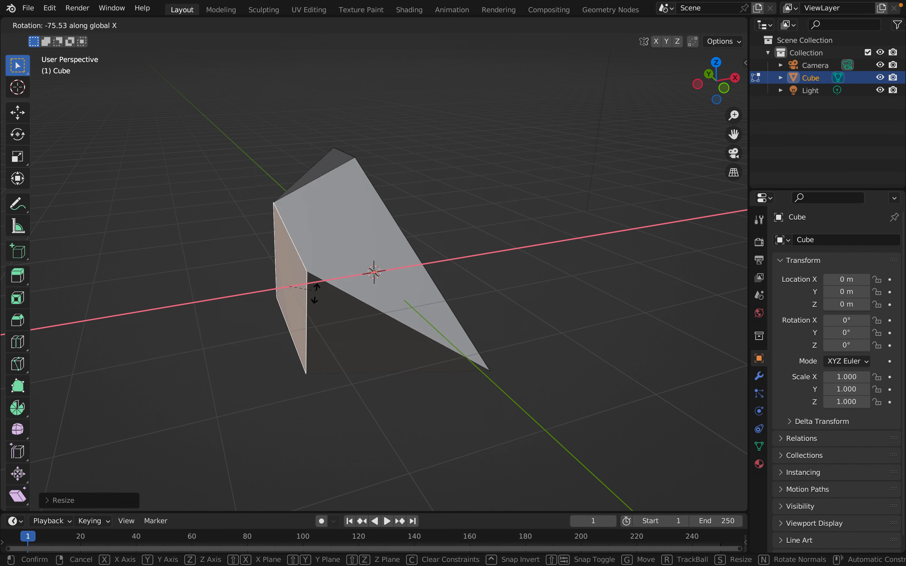
pyautogui.rightClick(305, 137)
# Rotate the selected side face about the global Y axis so its upper edge leans toward the body.
pyautogui.press('r')
pyautogui.press('y')
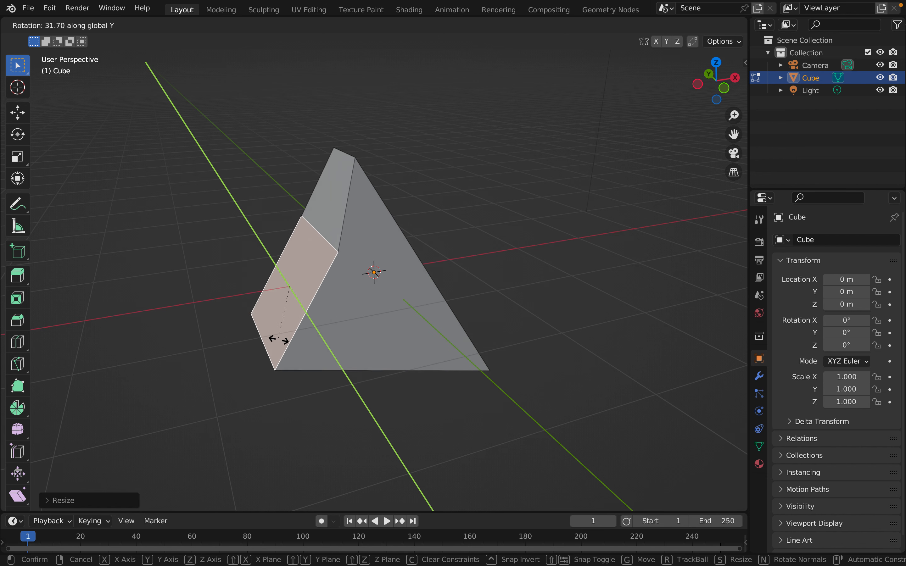
pyautogui.click(284, 343)
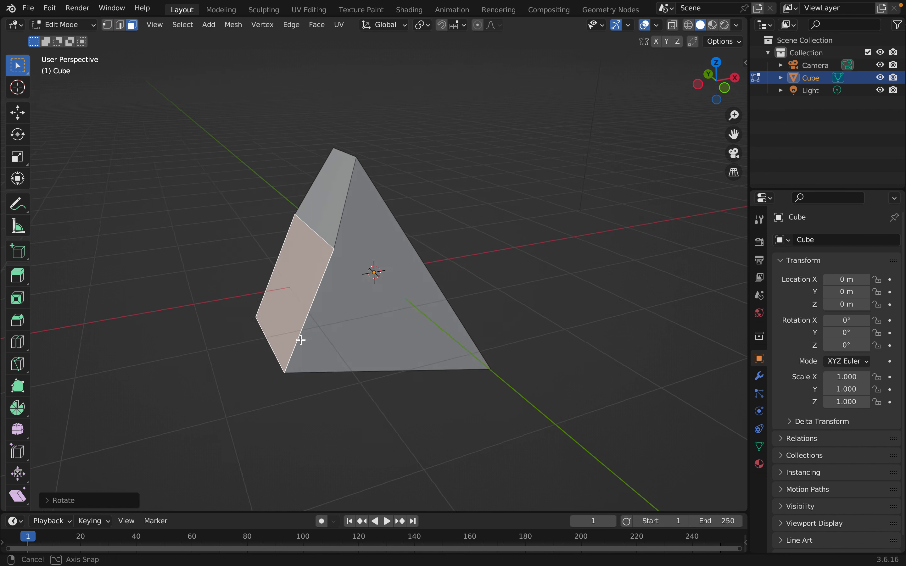
pyautogui.moveTo(298, 337); pyautogui.dragTo(248, 330, button='middle')
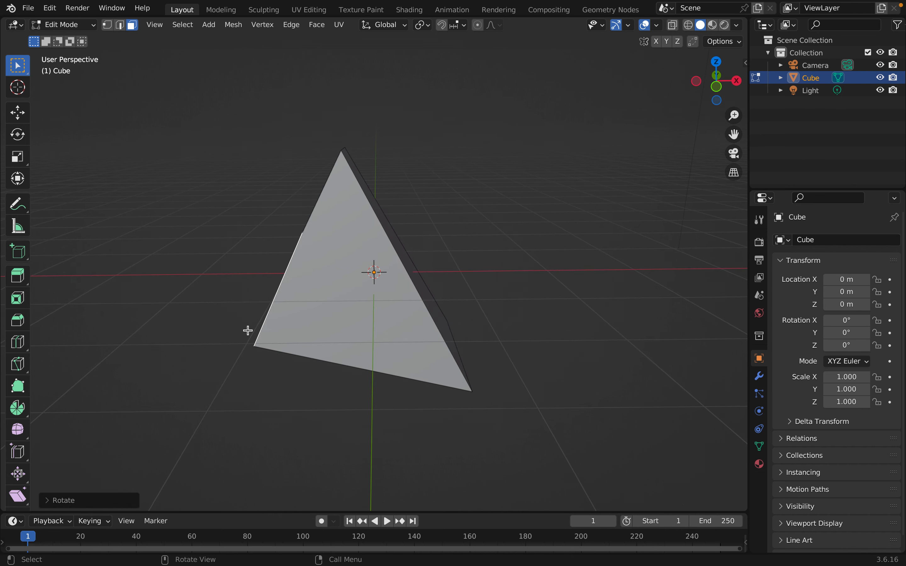
# Move the tilted face outward along the negative global X axis by about 0.43 m.
pyautogui.press('g')
pyautogui.press('x')
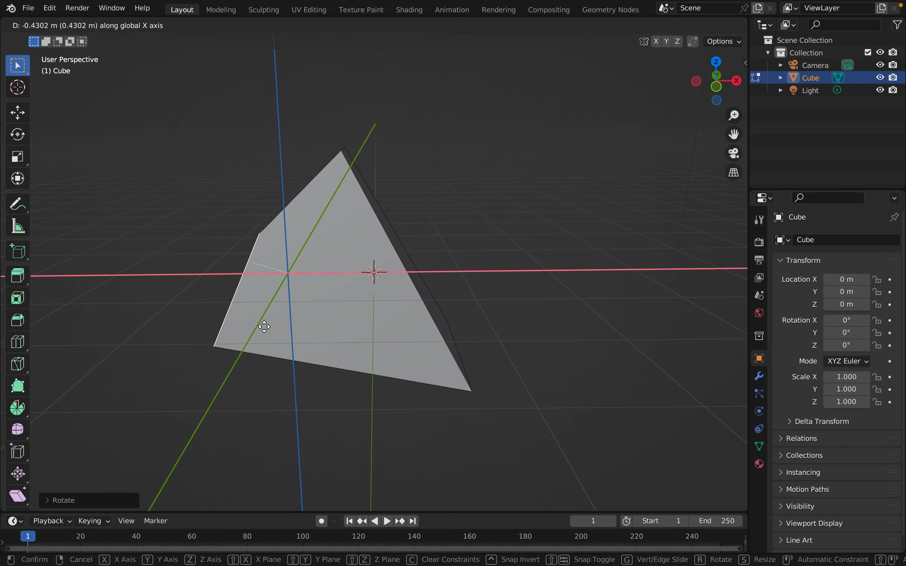
pyautogui.click(264, 327)
pyautogui.moveTo(264, 327); pyautogui.dragTo(370, 331, button='middle')
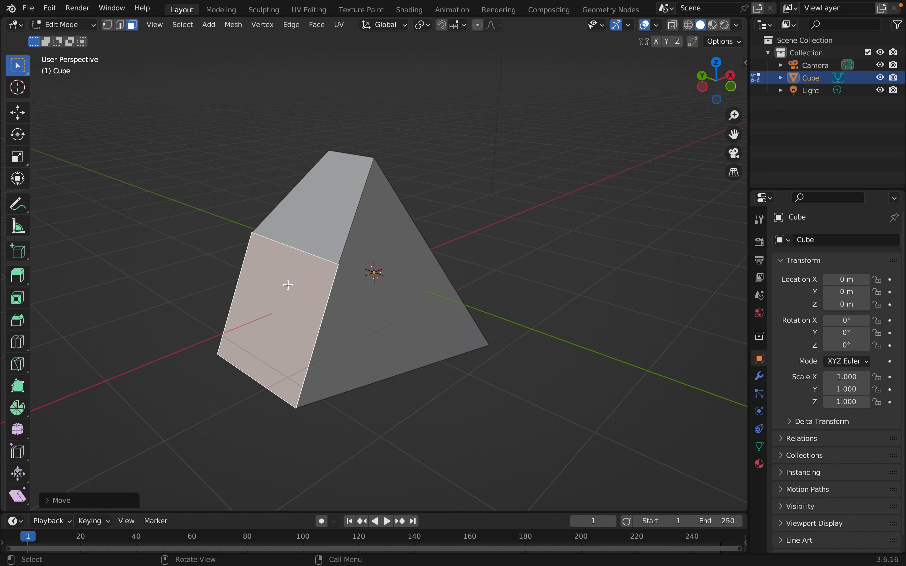
pyautogui.moveTo(304, 280); pyautogui.dragTo(387, 248, button='middle')
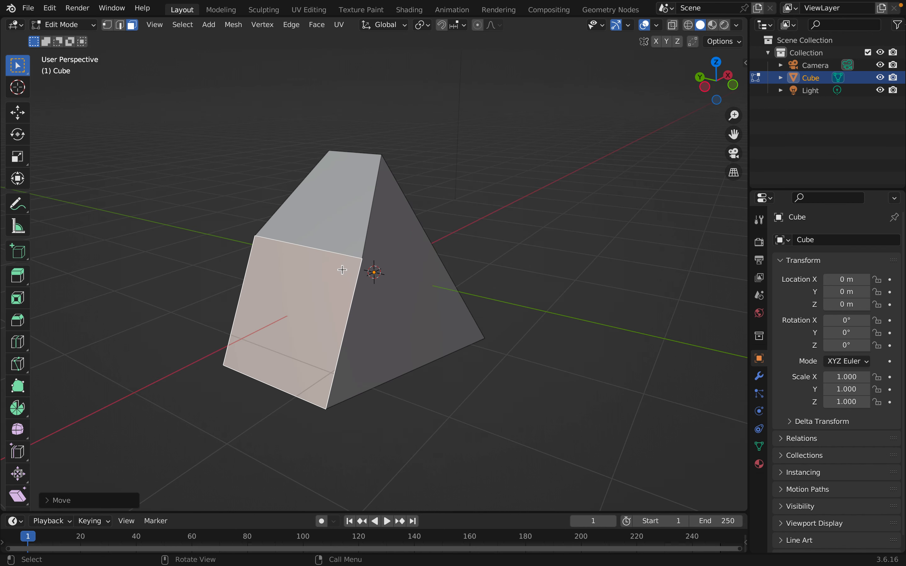
pyautogui.moveTo(301, 281); pyautogui.dragTo(237, 276, button='middle')
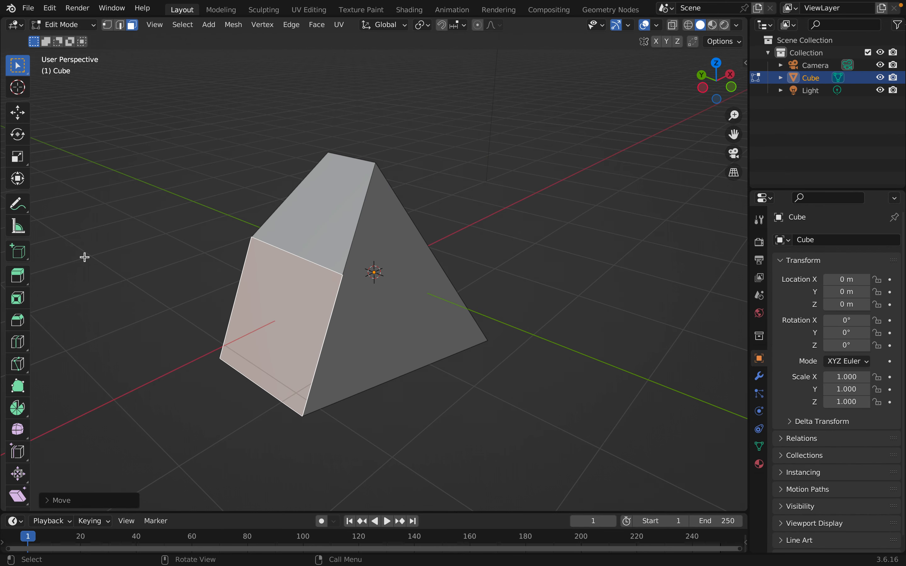
# Extrude the tilted face outward with the Extrude Region tool and scale its new end face to about 0.44.
pyautogui.click(23, 279)
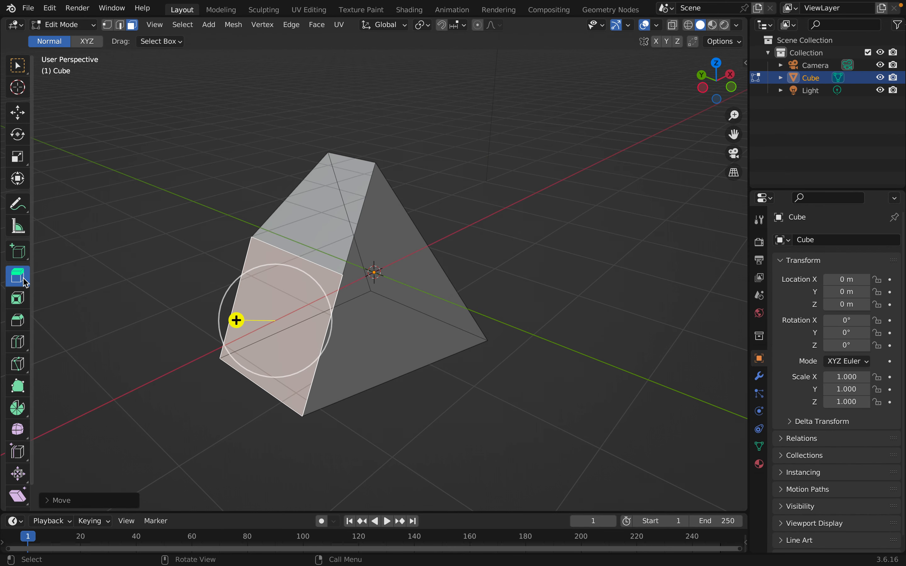
pyautogui.moveTo(269, 327); pyautogui.dragTo(201, 270, button='middle')
pyautogui.moveTo(201, 269); pyautogui.dragTo(119, 242)
pyautogui.moveTo(118, 241); pyautogui.dragTo(328, 328, button='middle')
pyautogui.press('s')
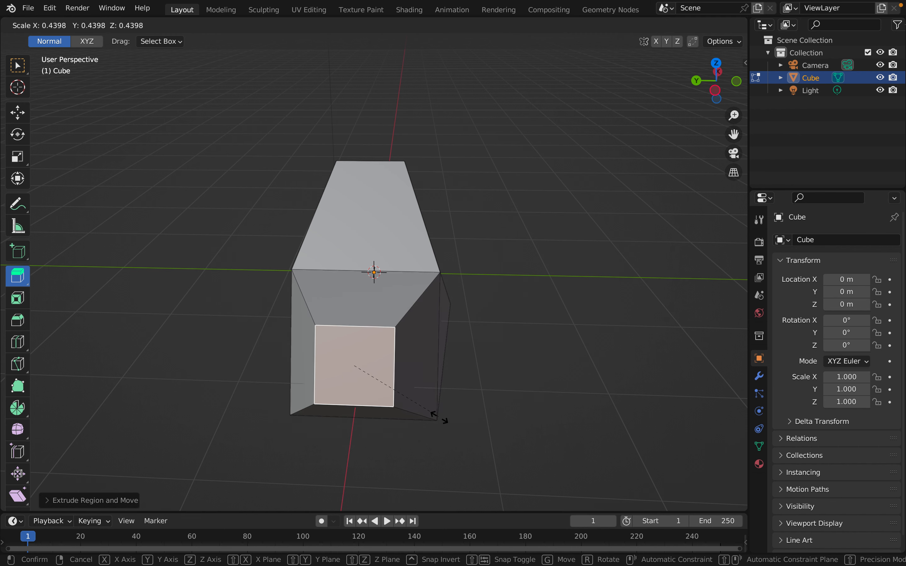
pyautogui.click(432, 415)
pyautogui.moveTo(433, 415); pyautogui.dragTo(182, 295, button='middle')
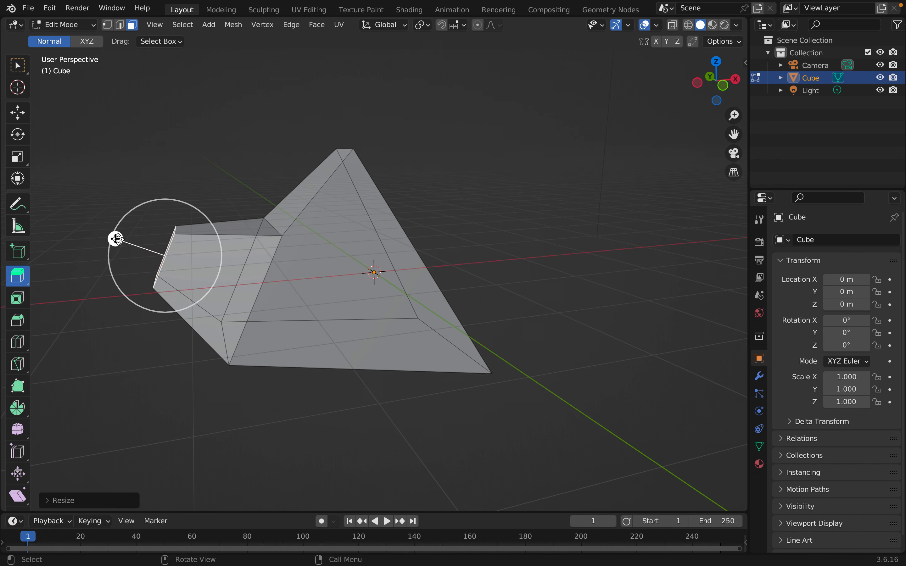
# Extrude the small end face outward again by a short section and scale the new end down to taper it.
pyautogui.moveTo(115, 239); pyautogui.dragTo(71, 216)
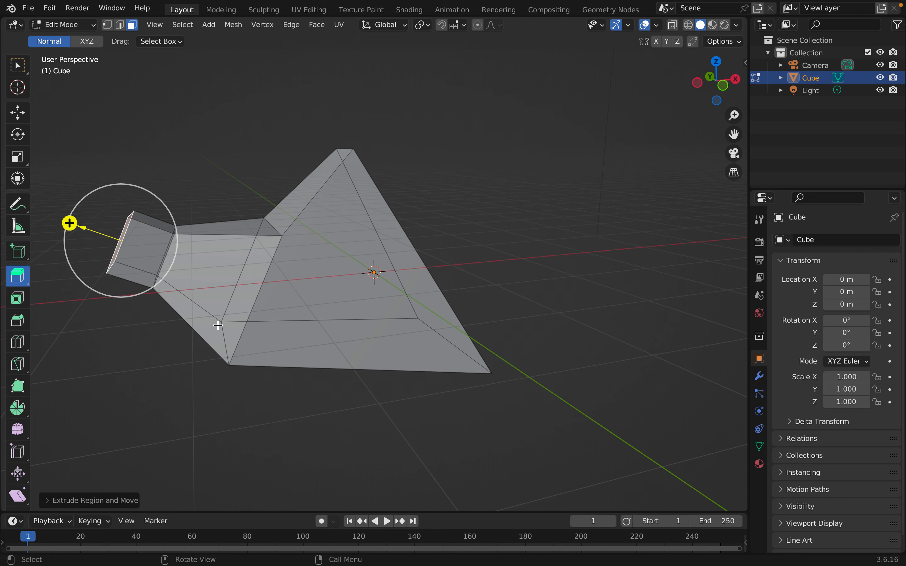
pyautogui.press('s')
pyautogui.click(140, 298)
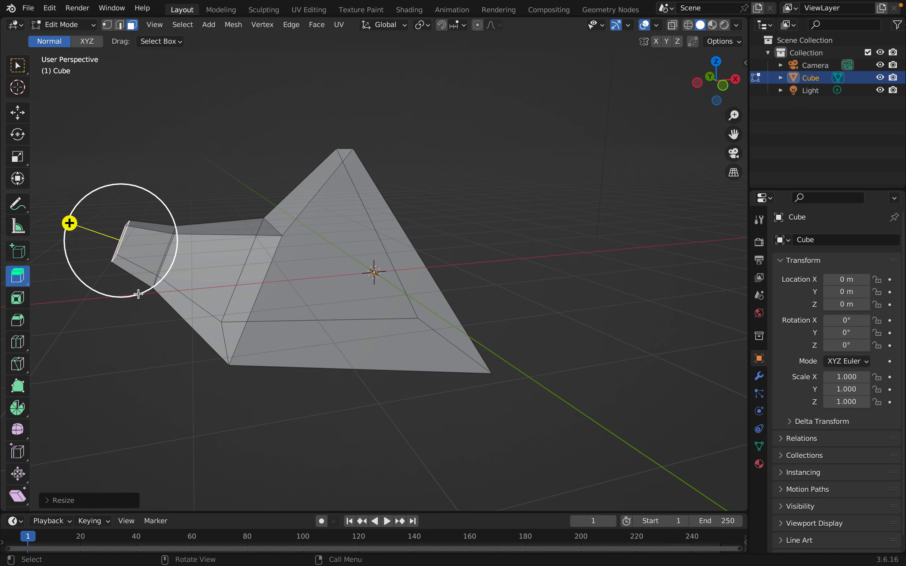
# Return to the Select Box tool and extrude the end face along its normal into a longer straight section.
pyautogui.click(18, 65)
pyautogui.moveTo(146, 265); pyautogui.dragTo(245, 284, button='middle')
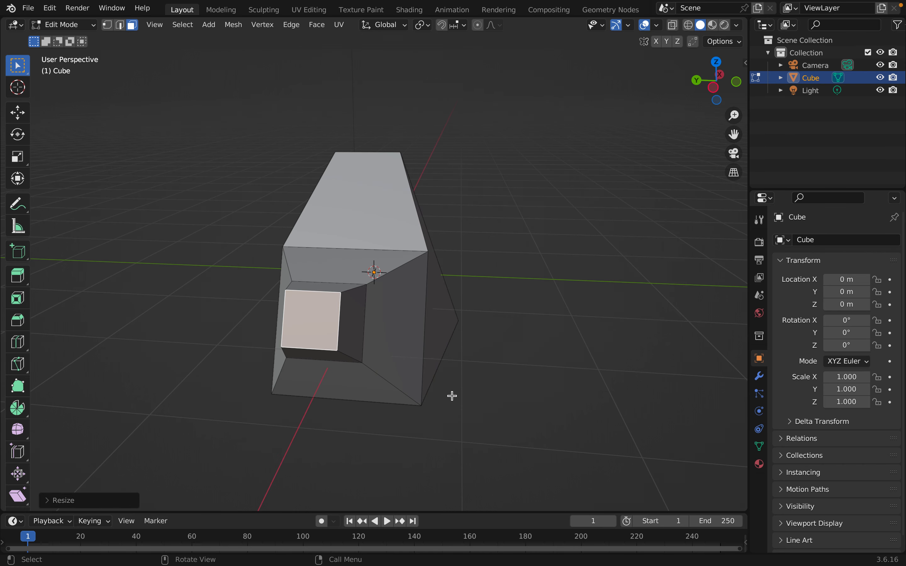
pyautogui.press('g')
pyautogui.press('z')
pyautogui.press('z')
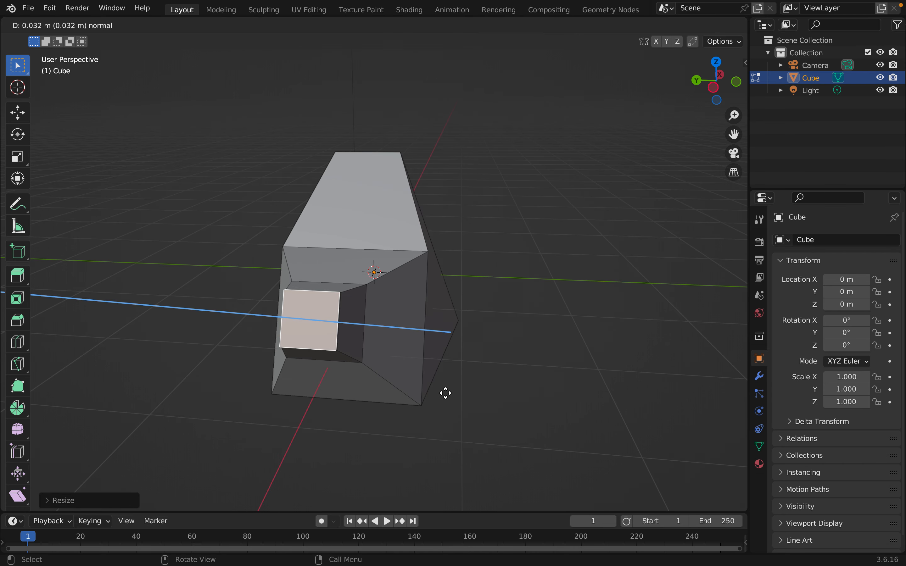
pyautogui.click(405, 381)
pyautogui.moveTo(406, 381); pyautogui.dragTo(414, 359, button='middle')
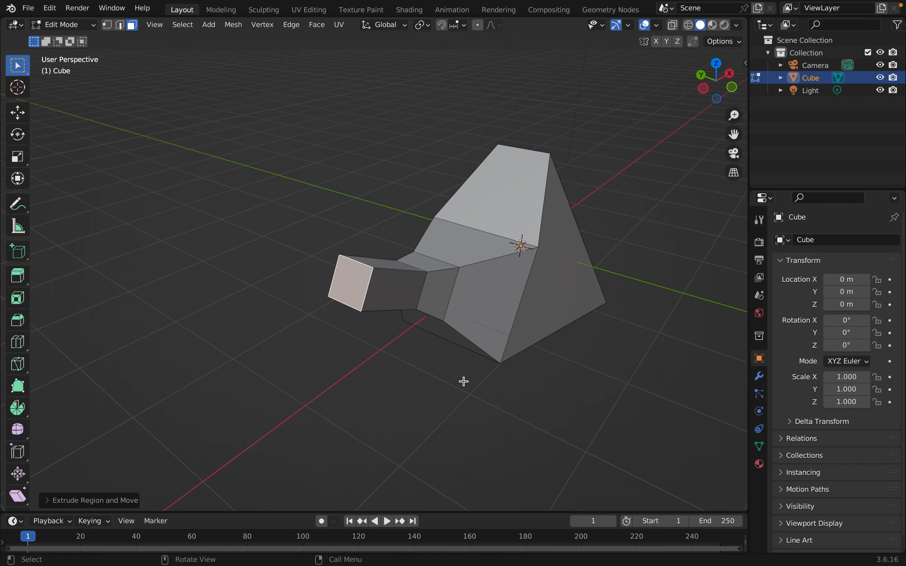
# Extrude the end face in place and scale it to about 0.6, leaving a smaller face inside its border.
pyautogui.press('e')
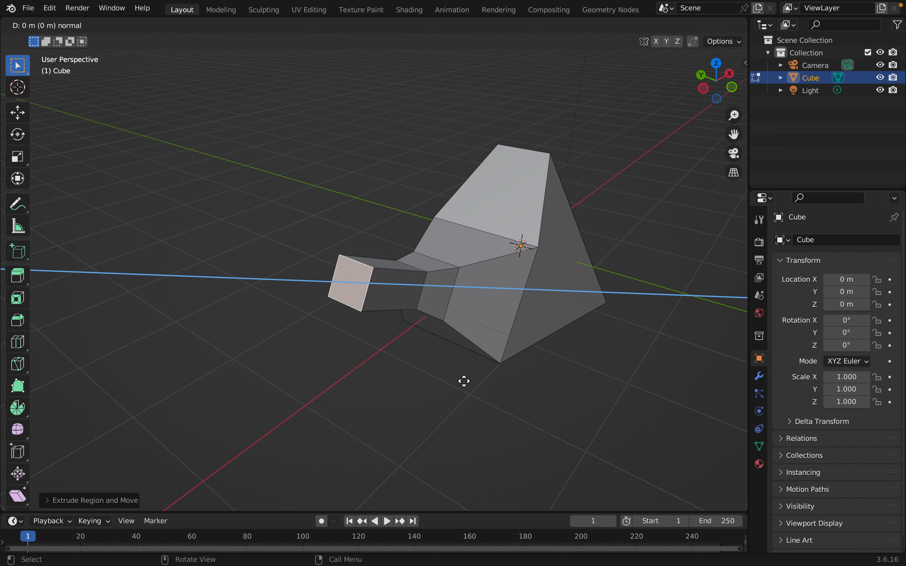
pyautogui.press('s')
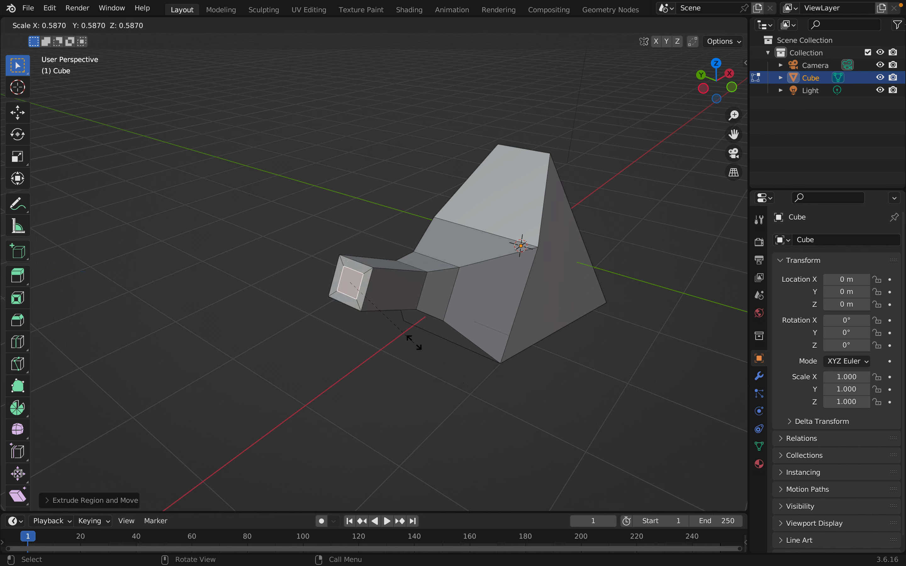
pyautogui.click(404, 336)
pyautogui.moveTo(405, 334); pyautogui.dragTo(375, 363, button='middle')
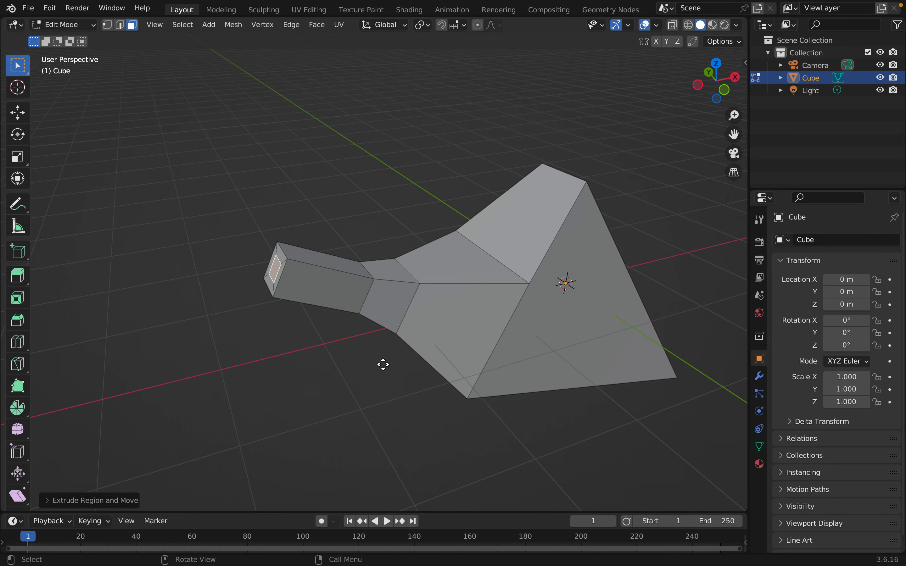
# Extrude the smaller inner face outward along its normal to form a thin rod at the tip.
pyautogui.press('e')
pyautogui.click(299, 340)
pyautogui.moveTo(359, 384); pyautogui.dragTo(530, 363, button='middle')
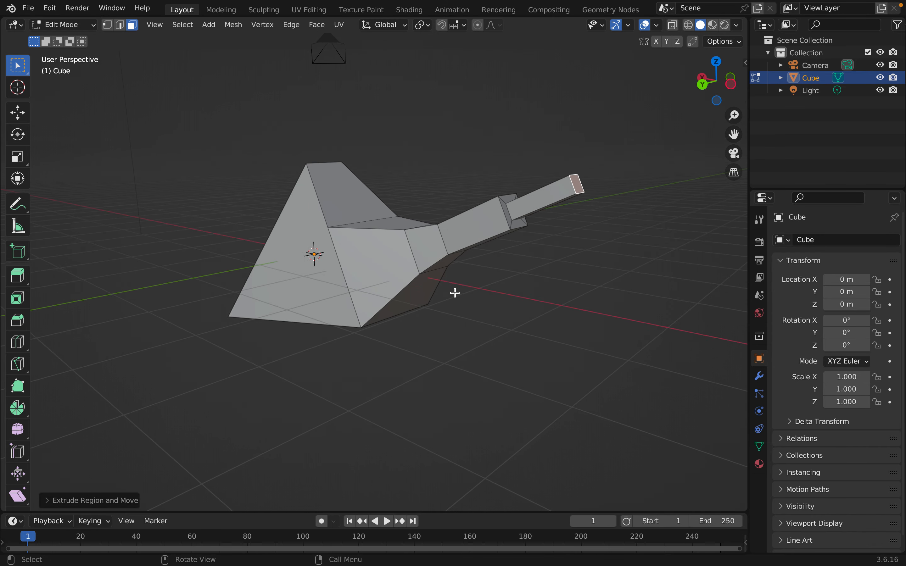
pyautogui.moveTo(455, 293); pyautogui.dragTo(508, 233, button='middle')
# Switch to the back orthographic view and box-select the thin rod and the thicker section next to it.
pyautogui.hotkey('alt', 'z')
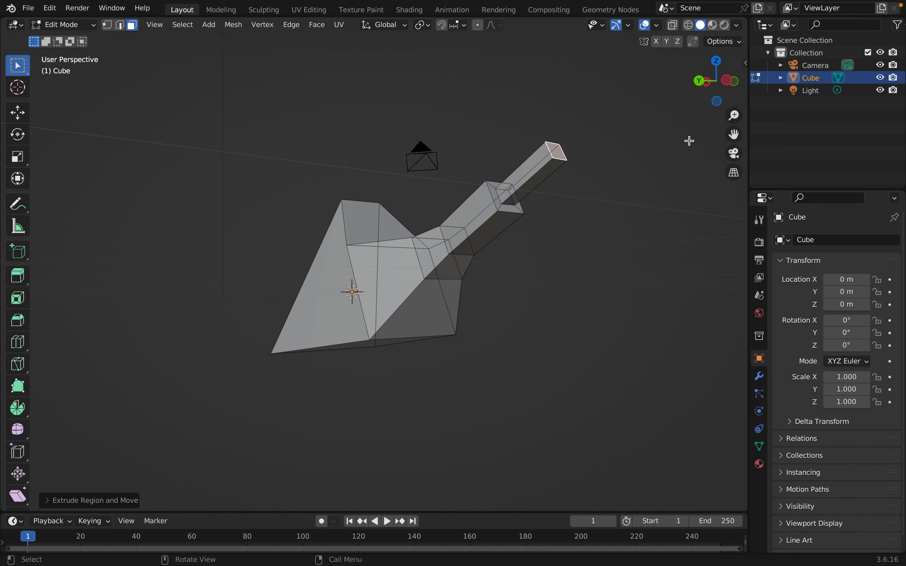
pyautogui.click(702, 84)
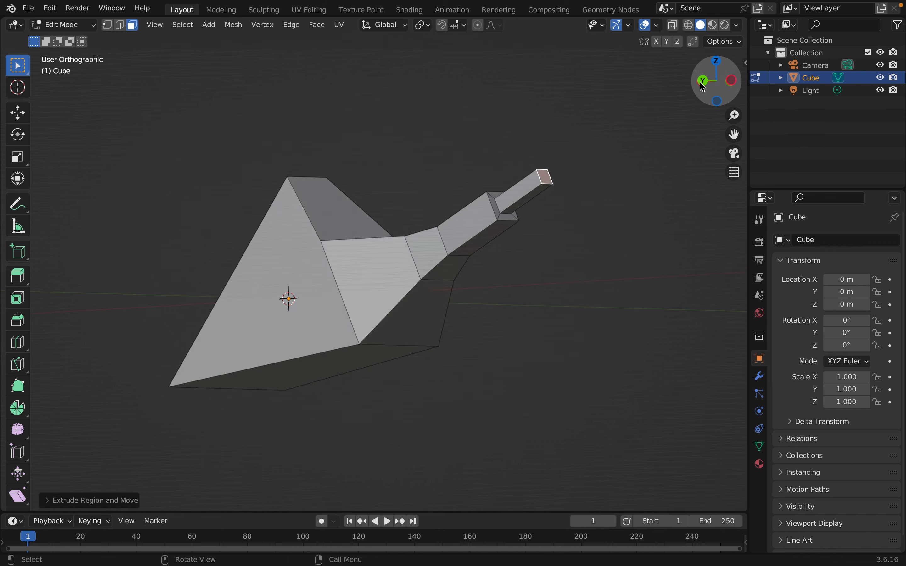
pyautogui.click(735, 82)
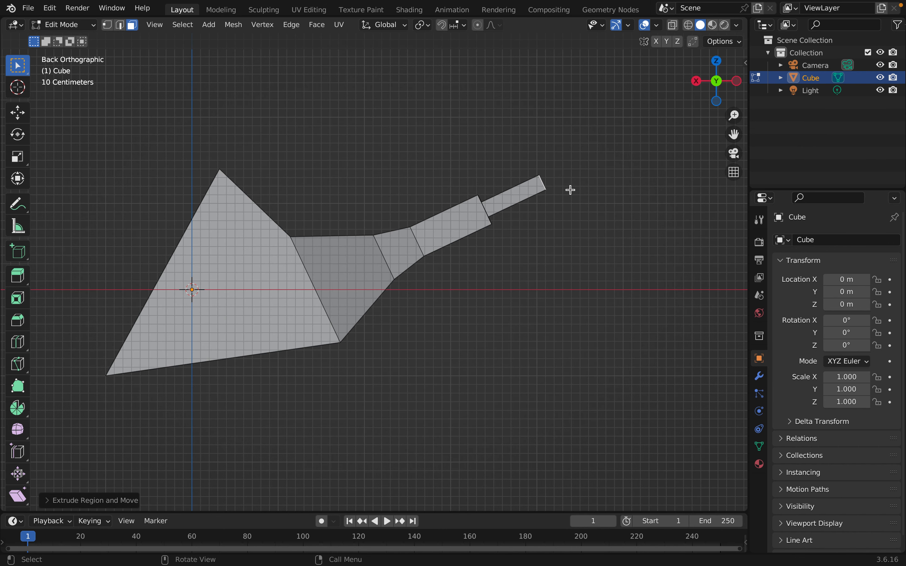
pyautogui.moveTo(451, 183); pyautogui.dragTo(539, 288)
pyautogui.hotkey('alt', 'z')
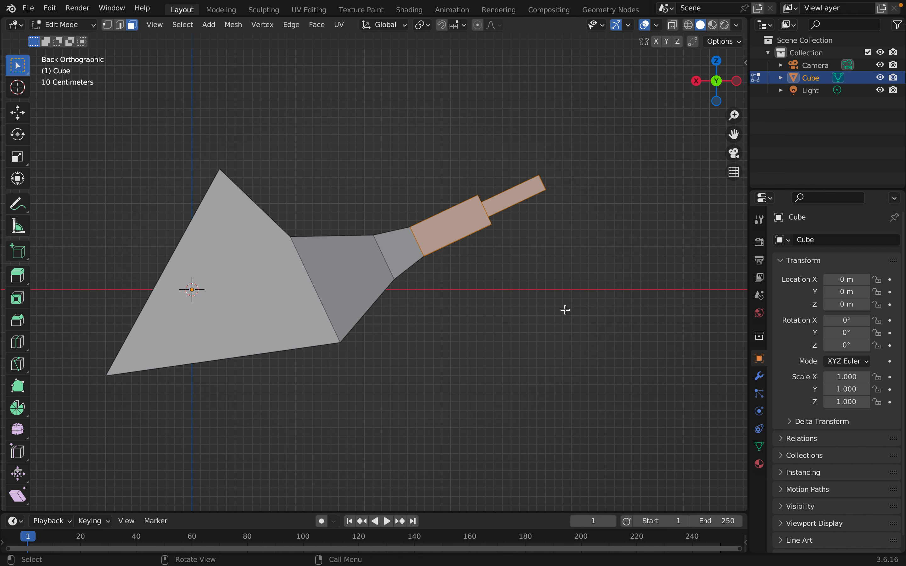
# Try rotating the box-selected faces in the back view, checking from an angle which sides are selected.
pyautogui.press('r')
pyautogui.press('Escape')
pyautogui.press('r')
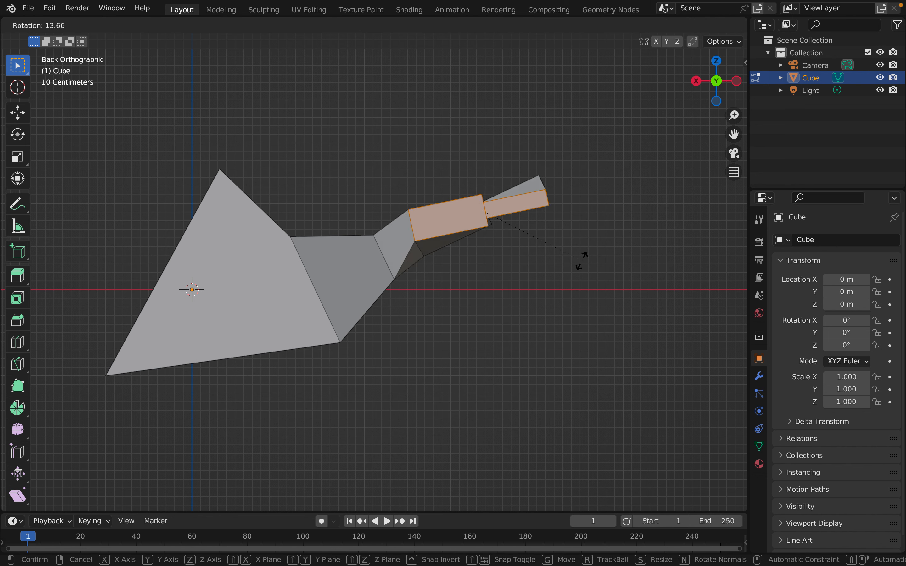
pyautogui.click(579, 273)
pyautogui.moveTo(544, 239); pyautogui.dragTo(490, 238, button='middle')
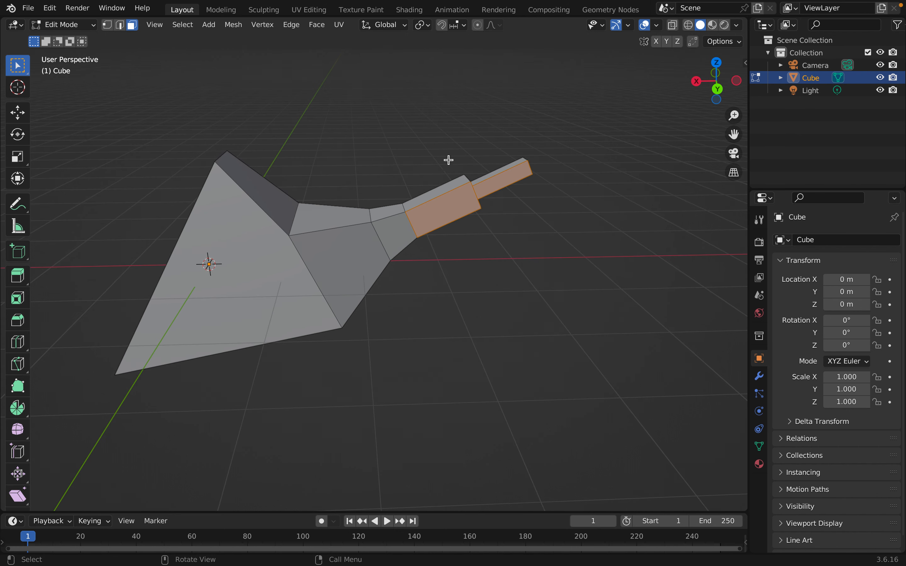
pyautogui.click(717, 89)
pyautogui.press('r')
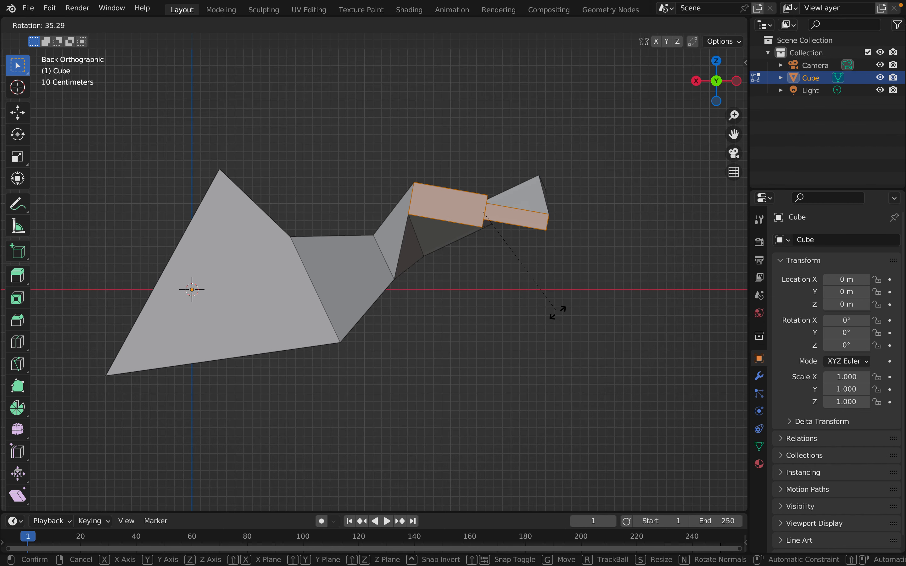
pyautogui.press('Escape')
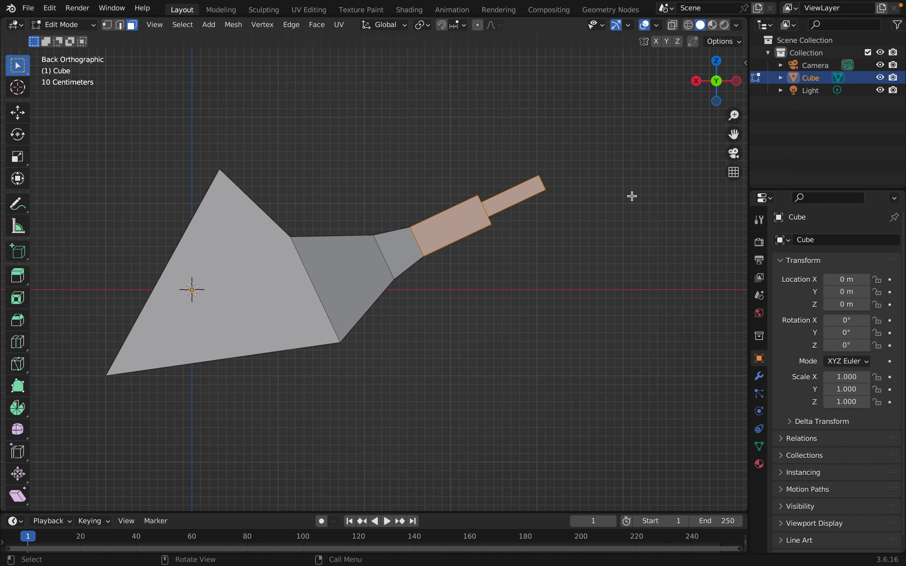
# Turn on X-ray display and clear the face selection, switching X-ray off and on to compare the views.
pyautogui.click(673, 26)
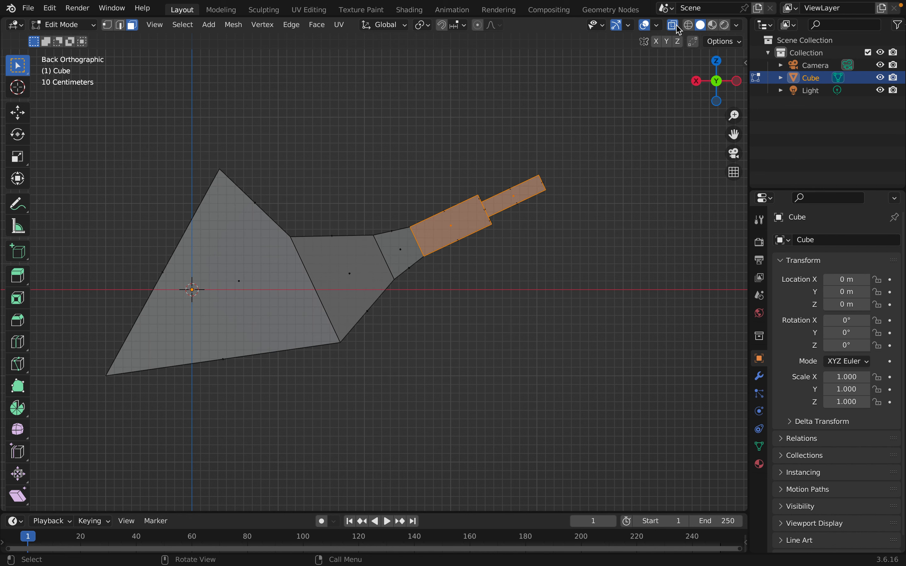
pyautogui.click(571, 144)
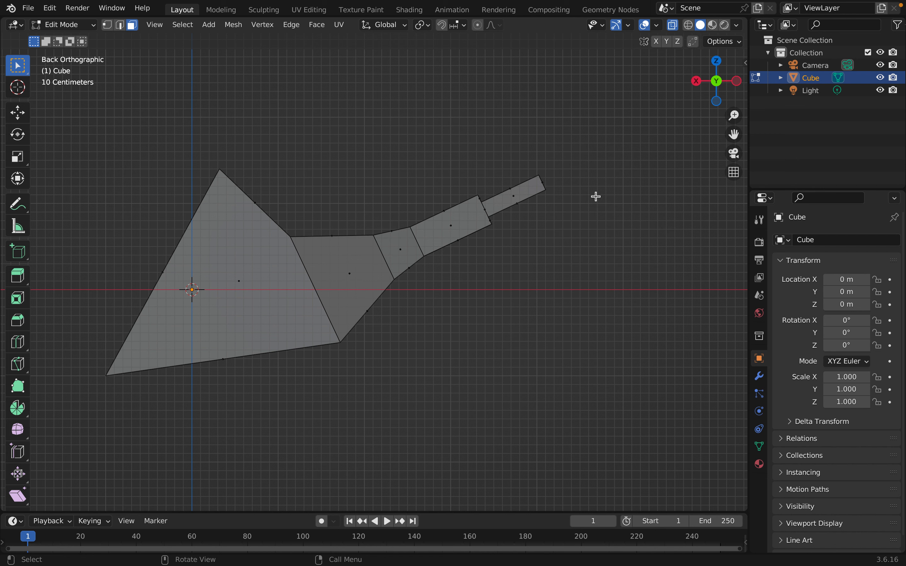
pyautogui.hotkey('alt', 'z')
pyautogui.hotkey('alt', 'z')
pyautogui.hotkey('alt', 'z')
pyautogui.hotkey('alt', 'z')
pyautogui.hotkey('alt', 'z')
pyautogui.hotkey('alt', 'z')
# Box-select the thin rod and thicker section through the mesh and rotate them in the back view until nearly horizontal.
pyautogui.moveTo(405, 120); pyautogui.dragTo(586, 238)
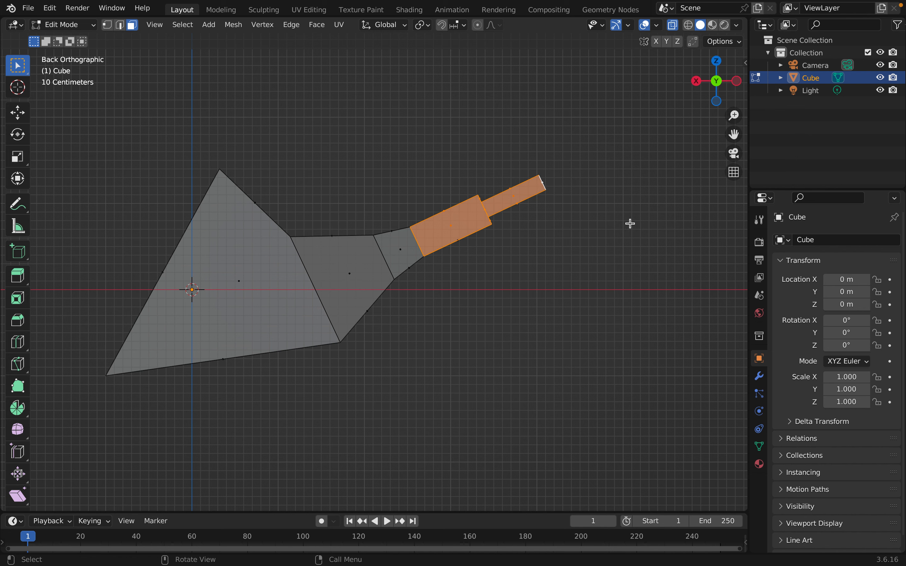
pyautogui.press('r')
pyautogui.click(622, 272)
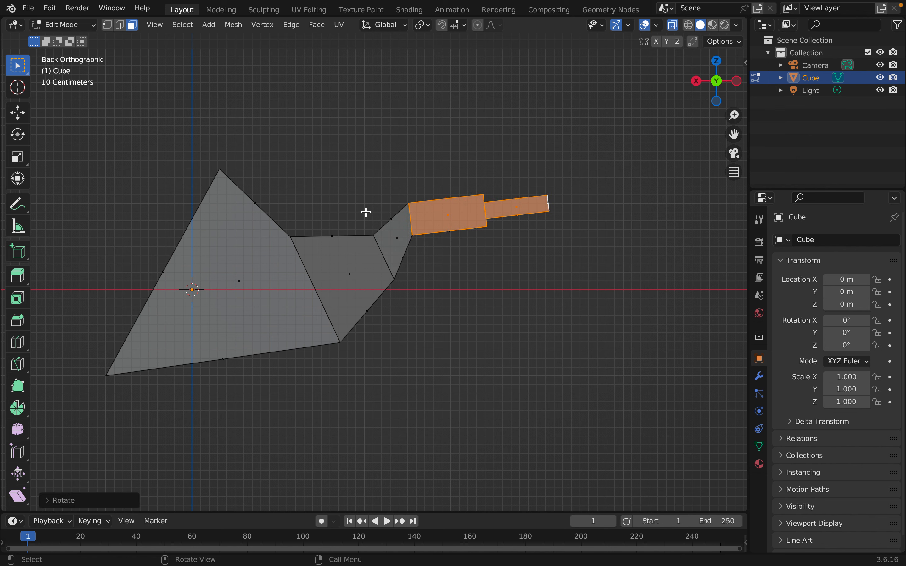
# Select the faces of the short segment before the thicker section and move them slightly up and toward the body.
pyautogui.click(406, 313)
pyautogui.press('g')
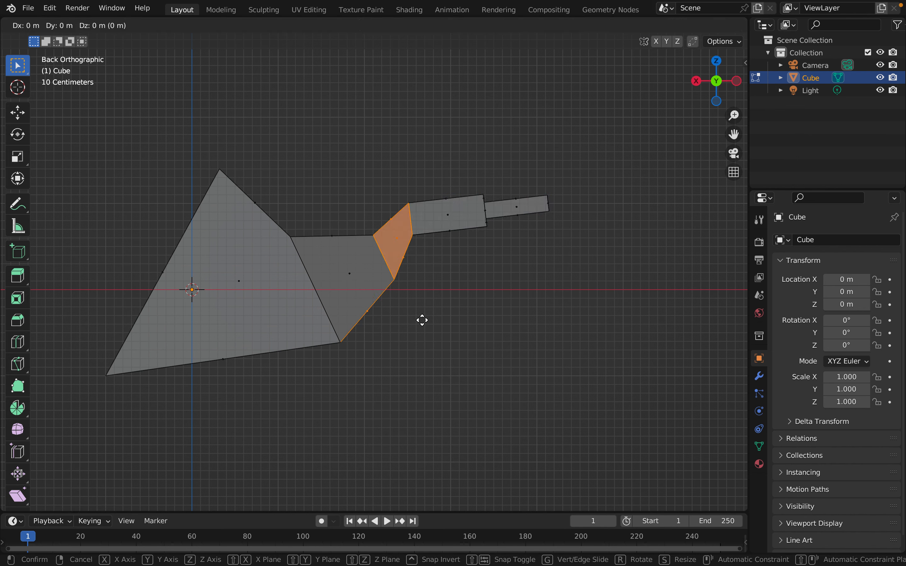
pyautogui.click(408, 307)
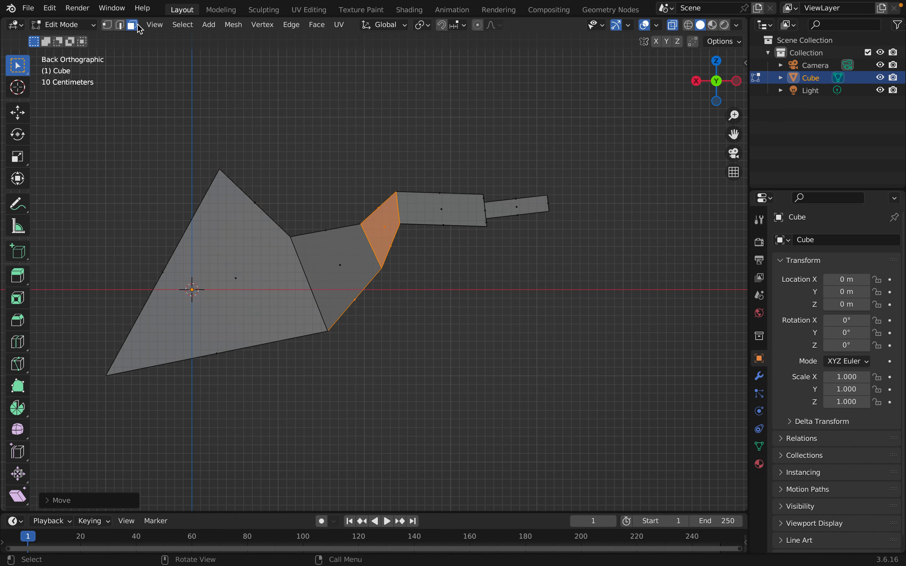
# In edge mode, move the first neck edge loop up toward the body and scale it about 1.5 along Z.
pyautogui.click(120, 25)
pyautogui.moveTo(332, 209); pyautogui.dragTo(391, 295)
pyautogui.press('g')
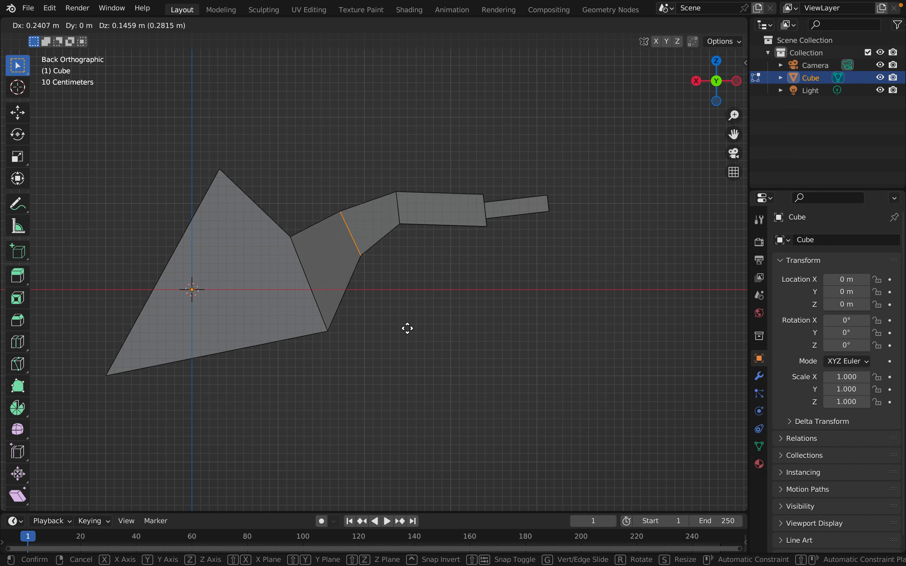
pyautogui.click(408, 330)
pyautogui.press('s')
pyautogui.press('z')
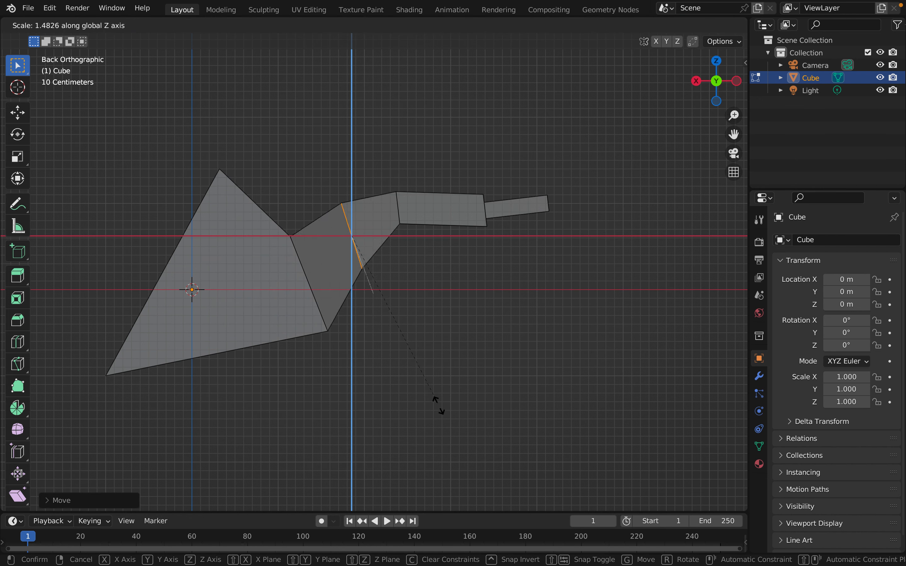
pyautogui.click(439, 409)
# Box-select the edge loop at the start of the thicker section and enlarge it along the Z axis.
pyautogui.moveTo(388, 179); pyautogui.dragTo(431, 289)
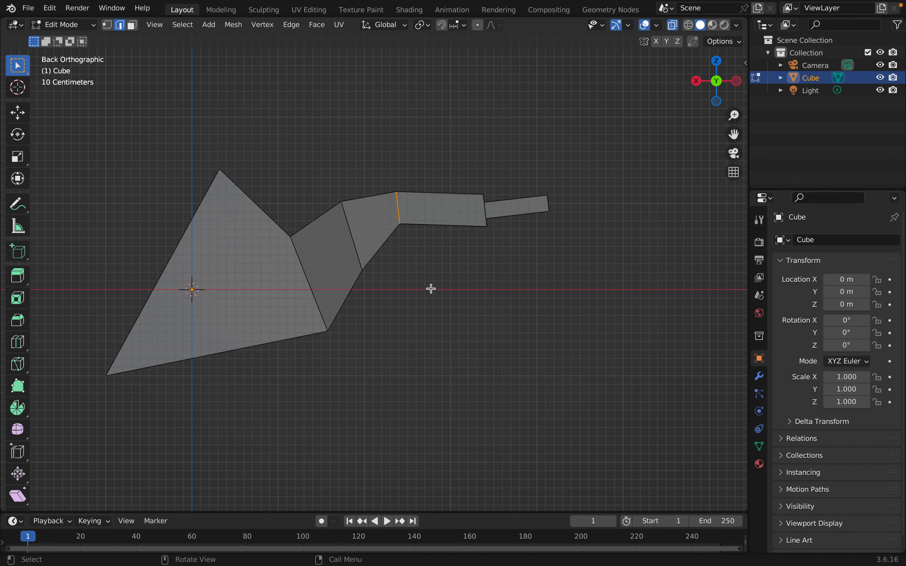
pyautogui.press('s')
pyautogui.press('z')
pyautogui.click(468, 314)
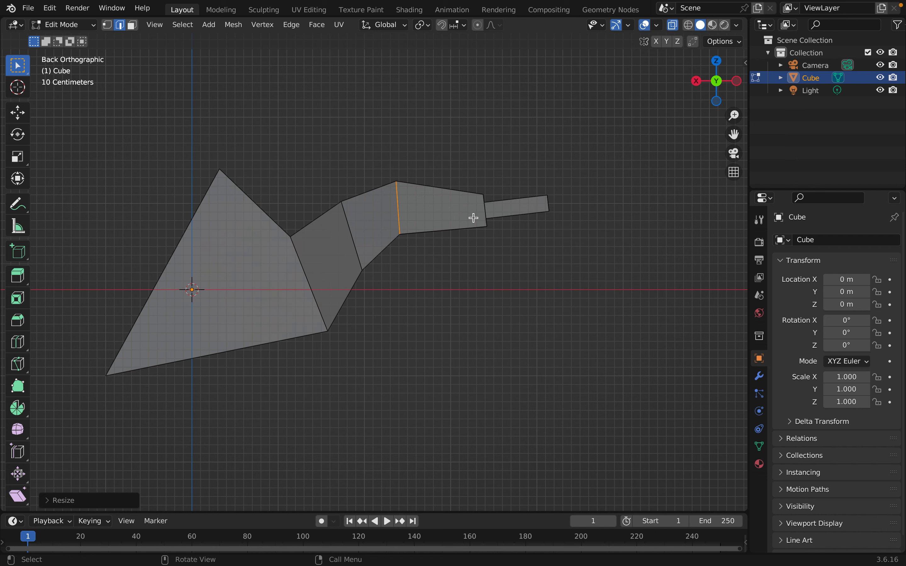
# Box-select the edges where the thicker section meets the rod and scale them about 1.15 along Z.
pyautogui.moveTo(477, 177); pyautogui.dragTo(512, 286)
pyautogui.press('s')
pyautogui.press('z')
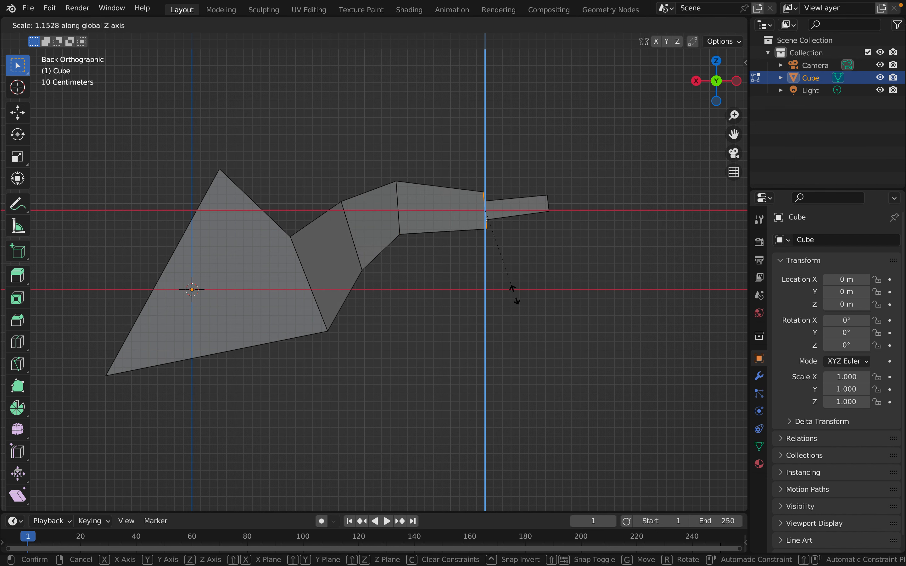
pyautogui.click(516, 297)
pyautogui.press('r')
pyautogui.press('x')
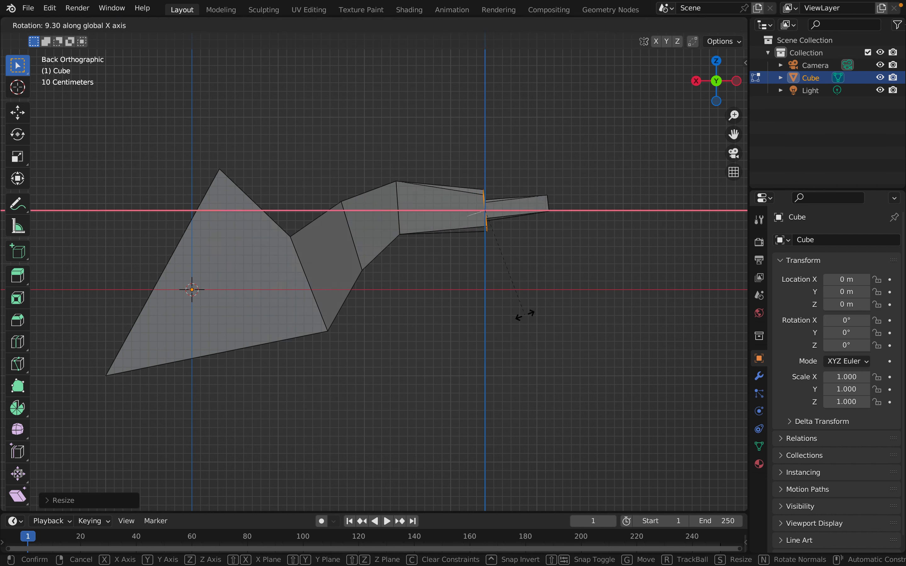
pyautogui.press('Escape')
# Rotate the edges at the rod's base slightly about the Y axis and move them toward the body.
pyautogui.press('r')
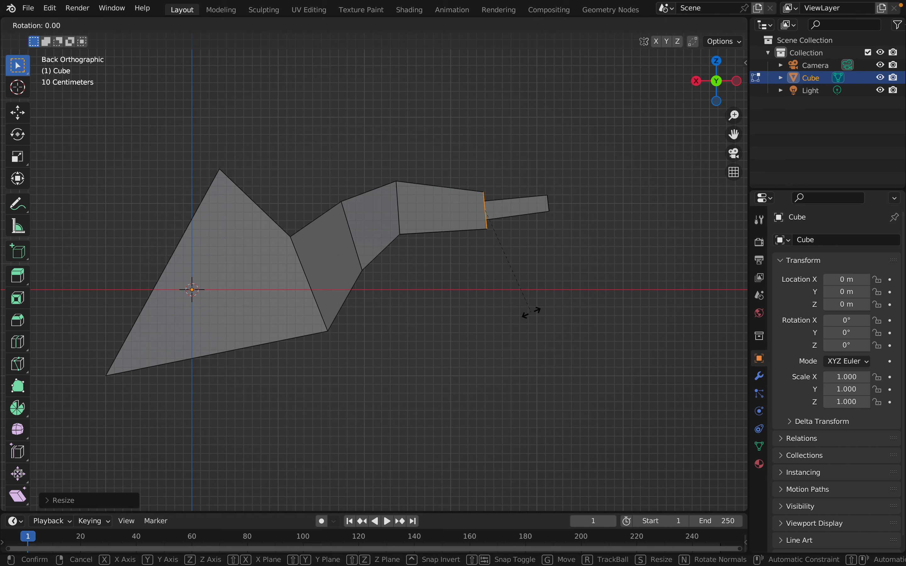
pyautogui.press('y')
pyautogui.click(511, 311)
pyautogui.press('g')
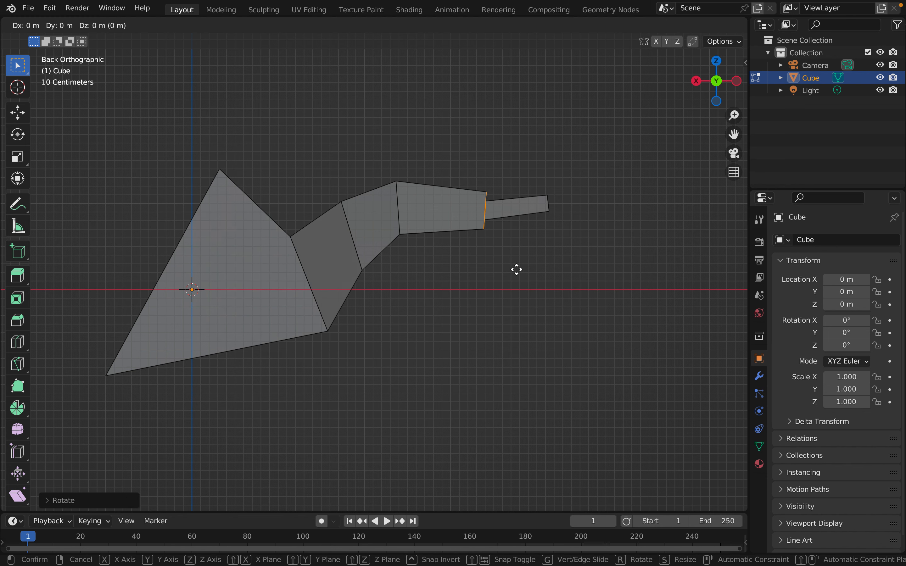
pyautogui.click(467, 261)
# Box-select the rod's end edges and move them in and slightly down, forming a short downward-pointing tip.
pyautogui.moveTo(522, 182); pyautogui.dragTo(580, 257)
pyautogui.press('g')
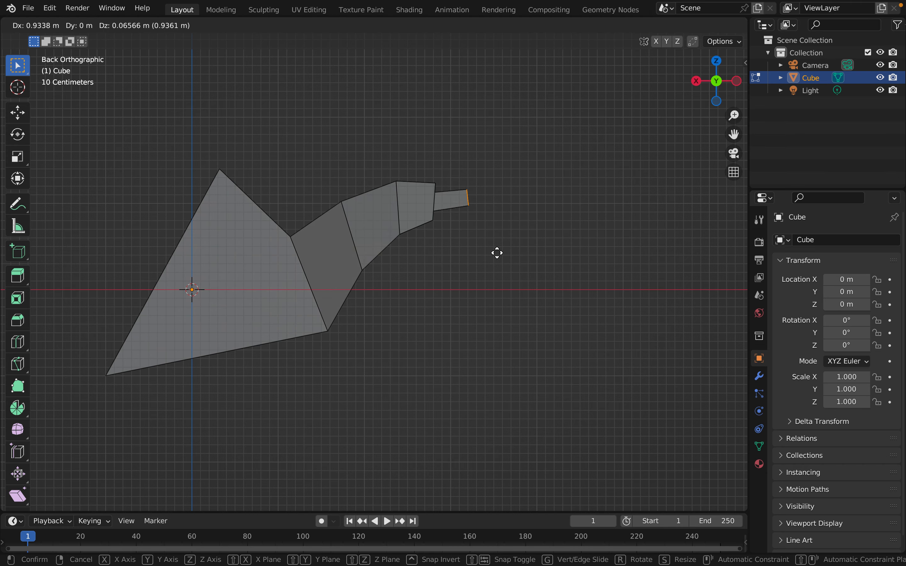
pyautogui.click(485, 265)
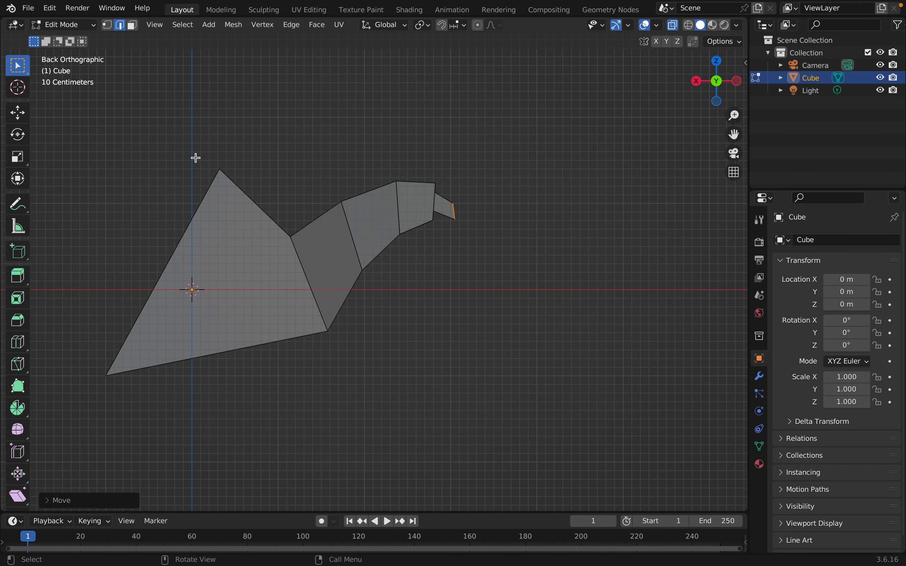
# In face mode, extrude the sloped upper face above the neck along its normal and scale it to about 0.5.
pyautogui.moveTo(240, 240)
pyautogui.mouseDown(button='middle')
pyautogui.moveTo(281, 273)
pyautogui.moveTo(409, 295)
pyautogui.moveTo(581, 257)
pyautogui.moveTo(254, 258)
pyautogui.moveTo(263, 260)
pyautogui.moveTo(240, 281)
pyautogui.moveTo(245, 248)
pyautogui.mouseUp(button='middle')
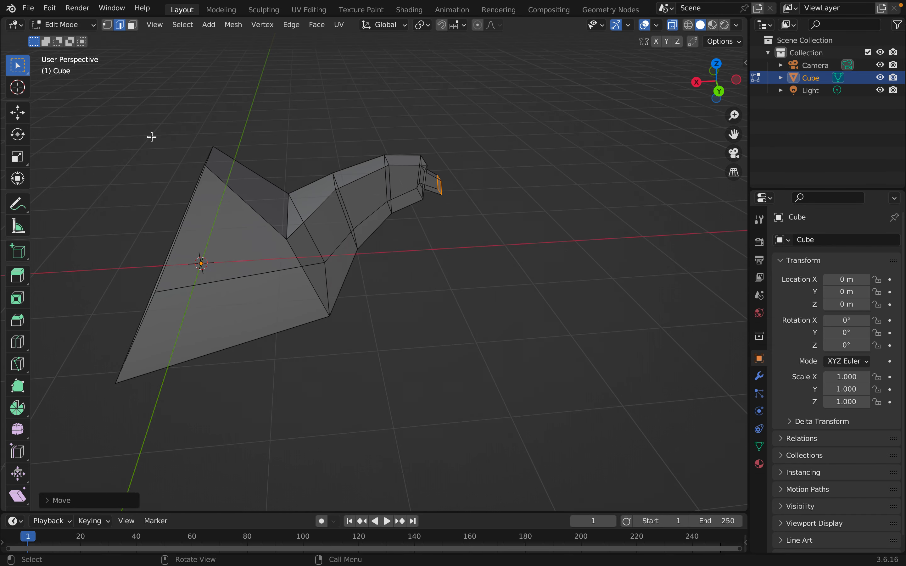
pyautogui.click(132, 26)
pyautogui.click(258, 194)
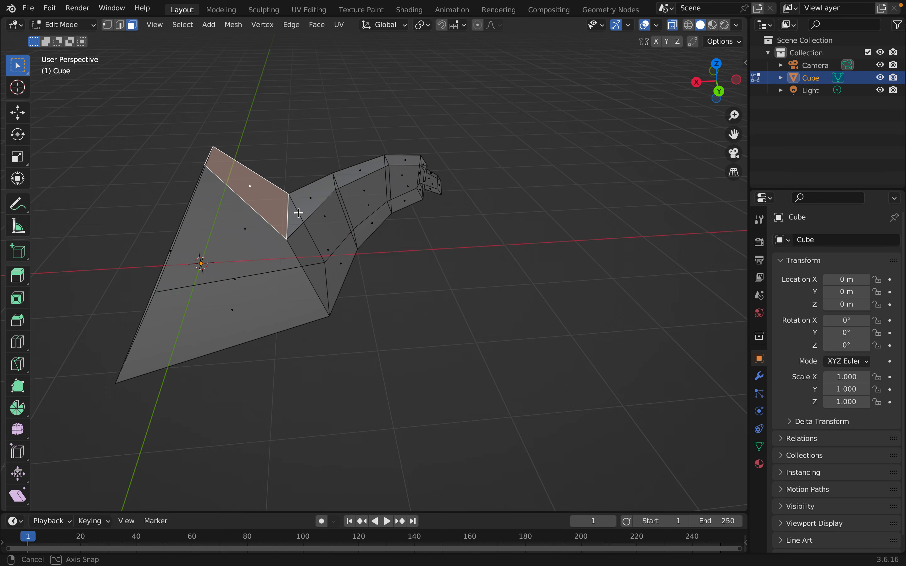
pyautogui.moveTo(299, 210); pyautogui.dragTo(289, 155, button='middle')
pyautogui.press('e')
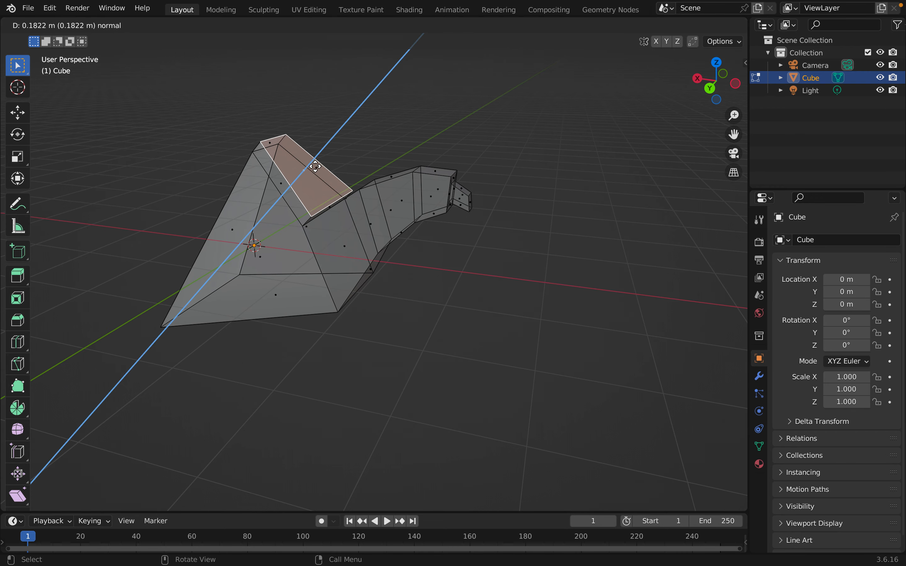
pyautogui.click(352, 215)
pyautogui.press('s')
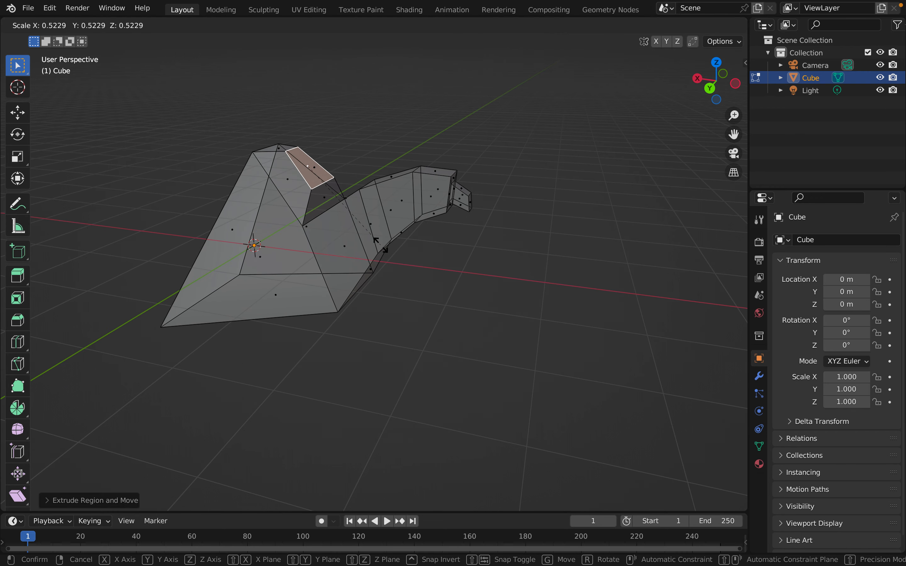
pyautogui.click(352, 212)
# Extrude the reduced upper face about 0.17 m further along its normal and scale it to about 0.5.
pyautogui.press('e')
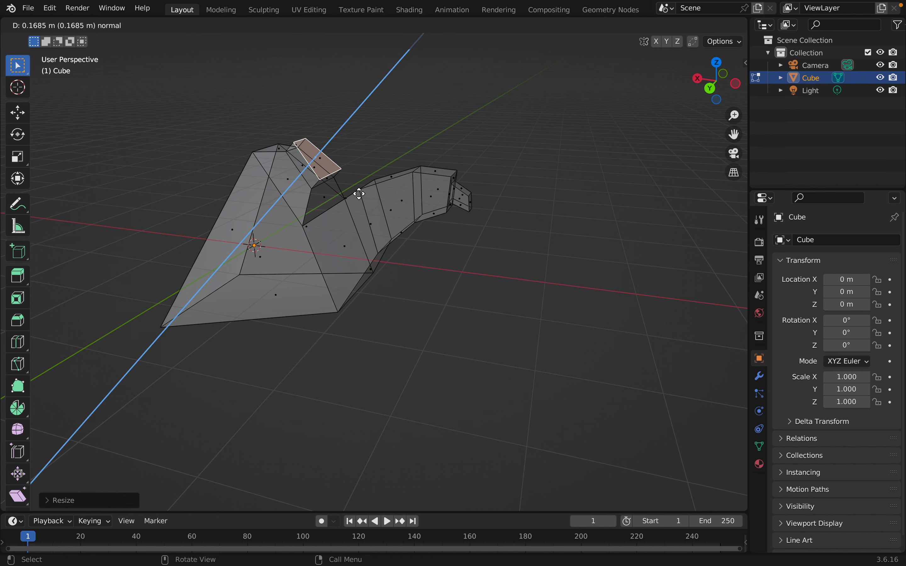
pyautogui.click(358, 193)
pyautogui.press('s')
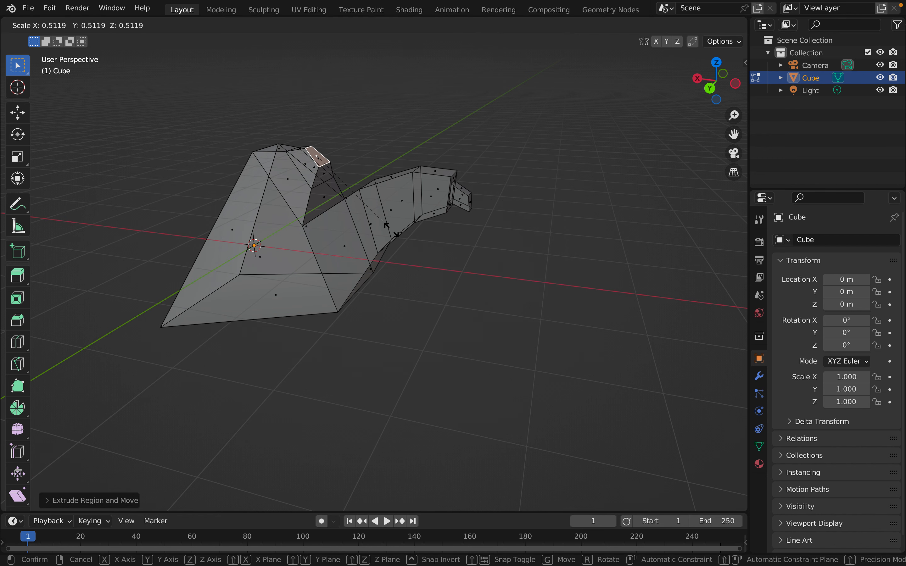
pyautogui.click(396, 234)
# Extrude the large sloped face opposite the neck outward in the back view and scale it to about 0.55.
pyautogui.click(710, 89)
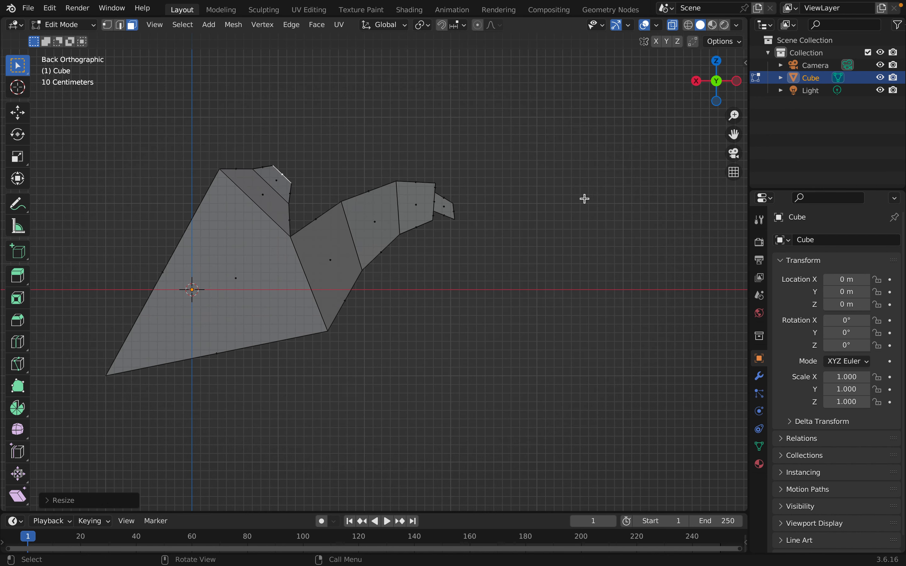
pyautogui.moveTo(218, 260); pyautogui.dragTo(188, 292, button='middle')
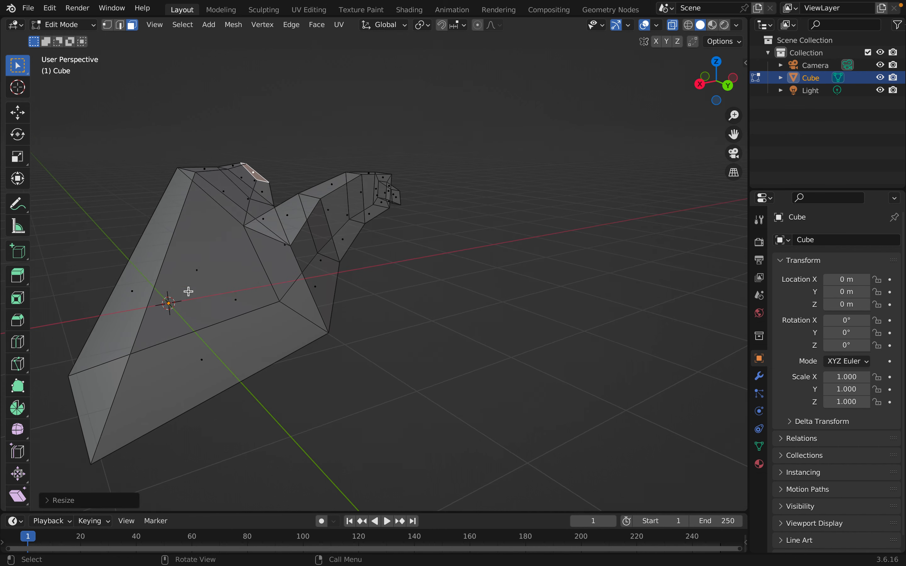
pyautogui.click(125, 297)
pyautogui.click(728, 85)
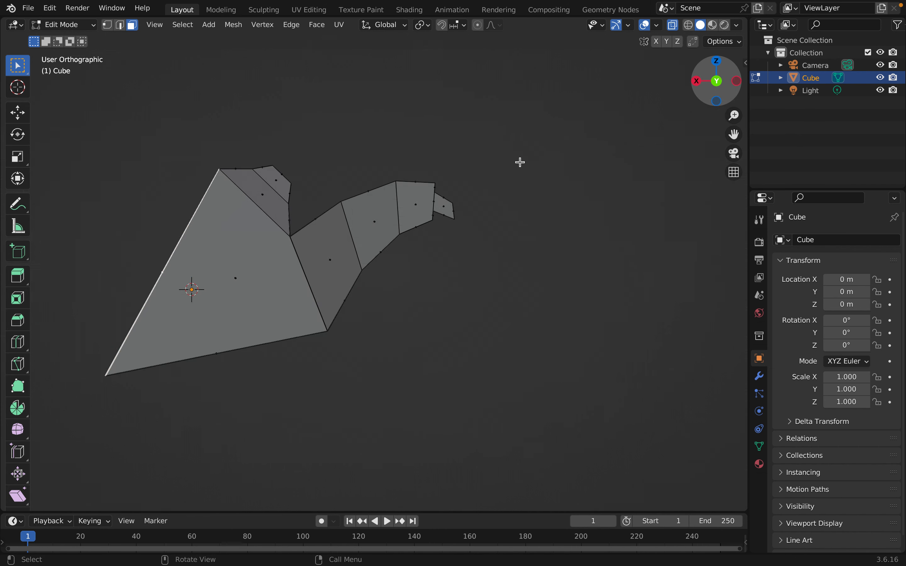
pyautogui.press('e')
pyautogui.click(246, 265)
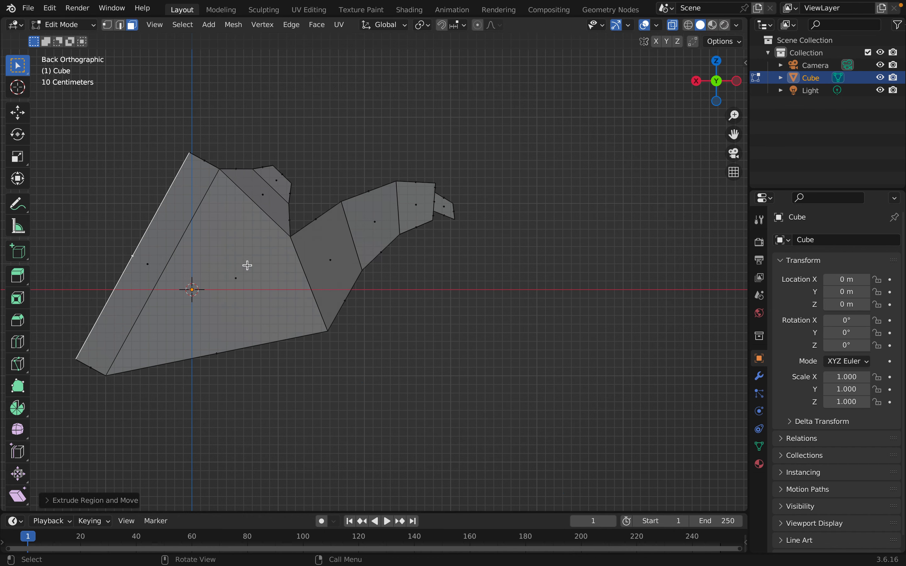
pyautogui.press('s')
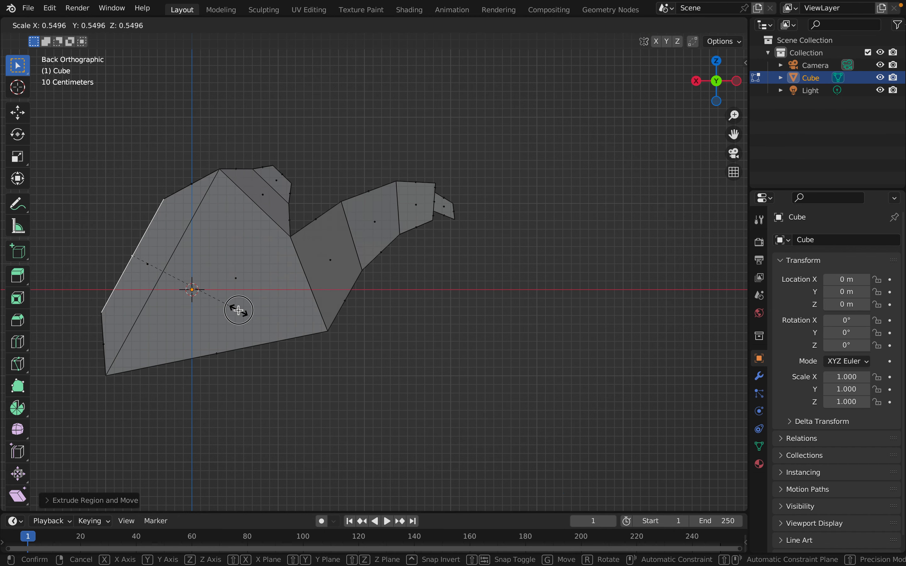
pyautogui.click(237, 313)
# Extrude the reduced rear face outward a second time and scale its end smaller.
pyautogui.moveTo(237, 313); pyautogui.dragTo(549, 340, button='middle')
pyautogui.scroll(-2, 413, 336)
pyautogui.scroll(2, 415, 334)
pyautogui.moveTo(520, 338); pyautogui.dragTo(552, 329, button='middle')
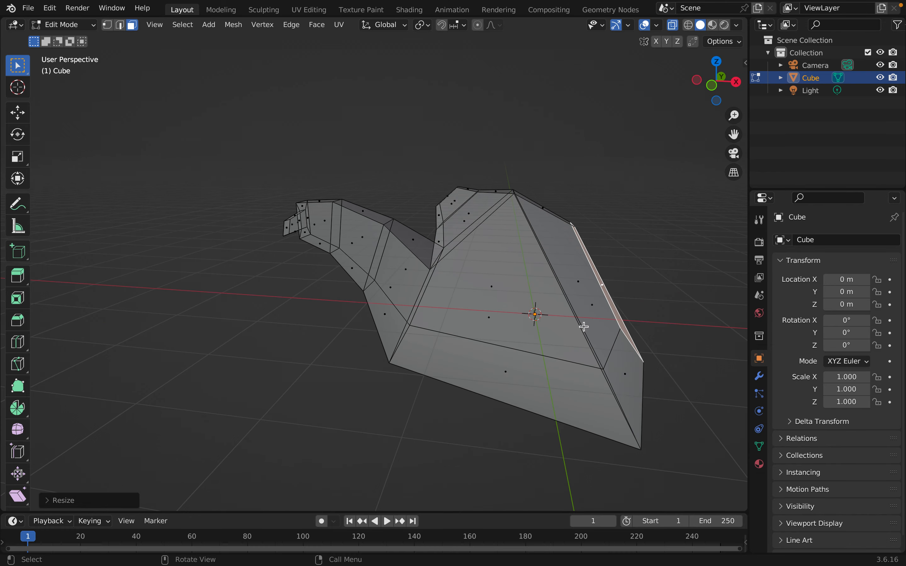
pyautogui.press('e')
pyautogui.click(629, 318)
pyautogui.press('s')
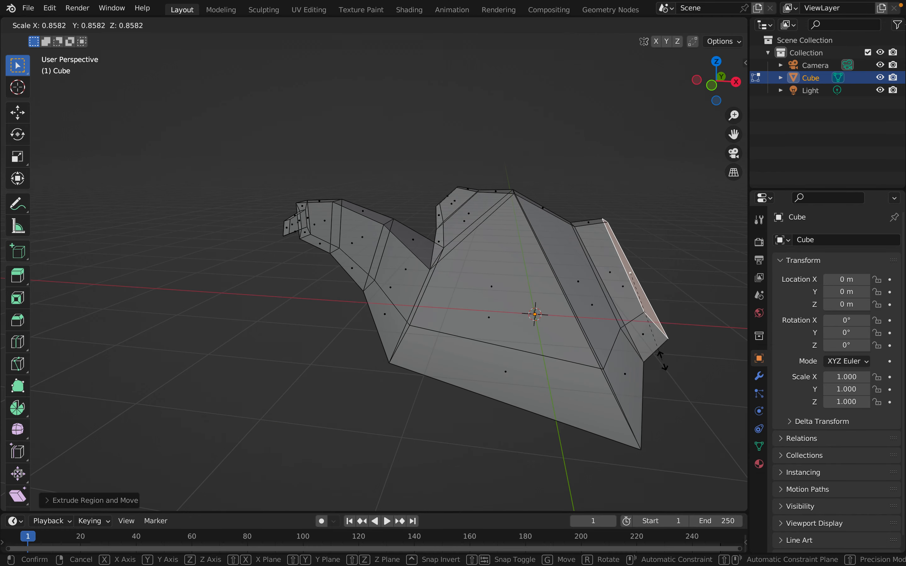
pyautogui.click(654, 361)
# Extrude the rear end face outward once more and shrink it to taper the back of the body.
pyautogui.moveTo(653, 362); pyautogui.dragTo(471, 328, button='middle')
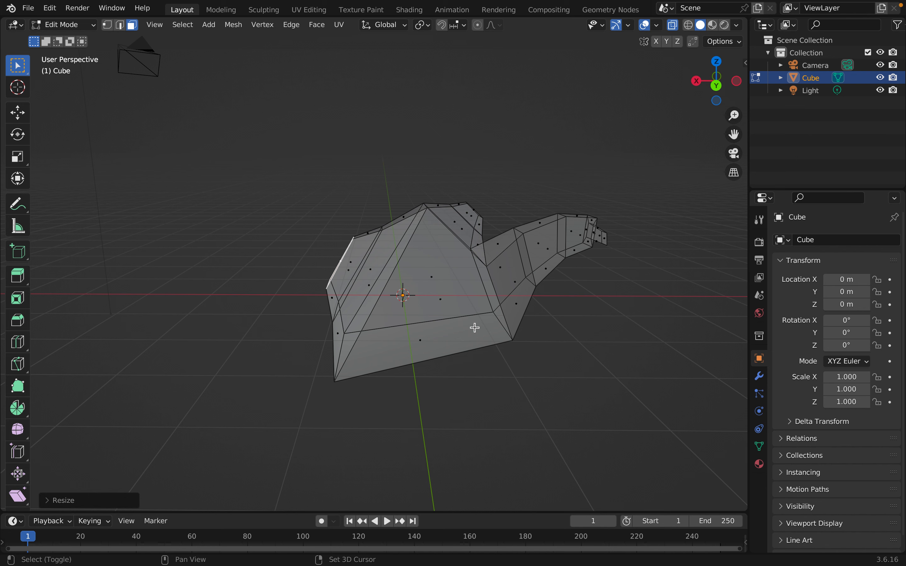
pyautogui.press('e')
pyautogui.click(468, 342)
pyautogui.press('s')
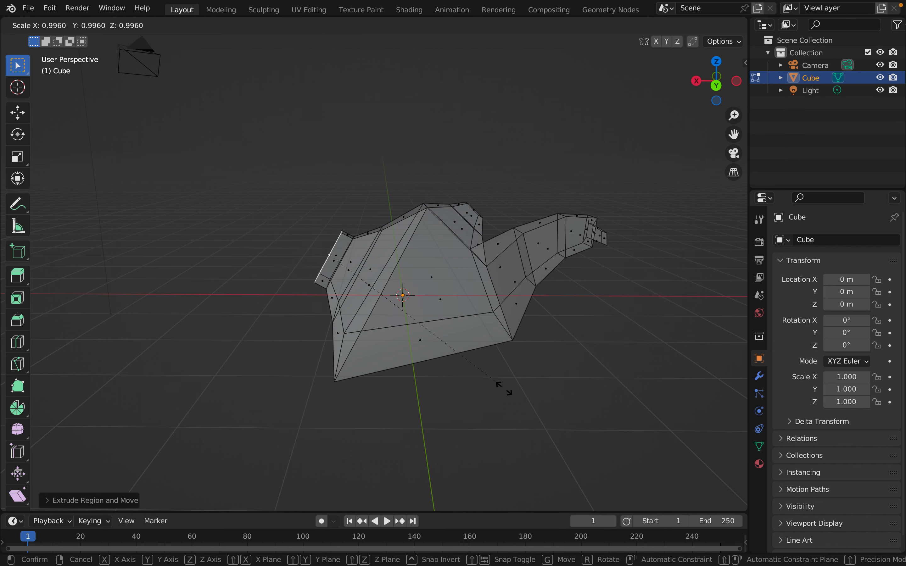
pyautogui.click(435, 346)
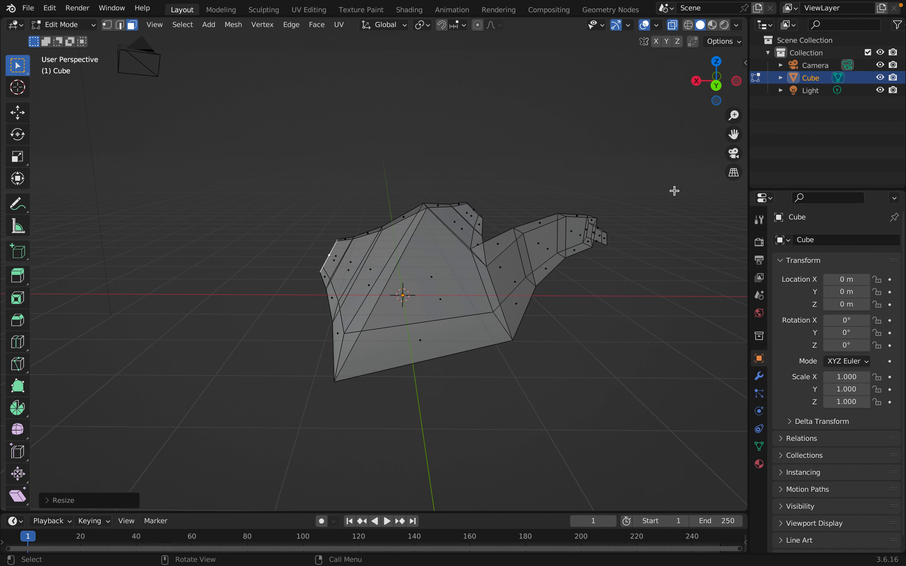
# Switch to edge selection and bevel the body's bottom edge on the neck side with a single segment.
pyautogui.click(717, 86)
pyautogui.keyDown('shift'); pyautogui.moveTo(577, 279); pyautogui.dragTo(453, 213, button='middle'); pyautogui.keyUp('shift')
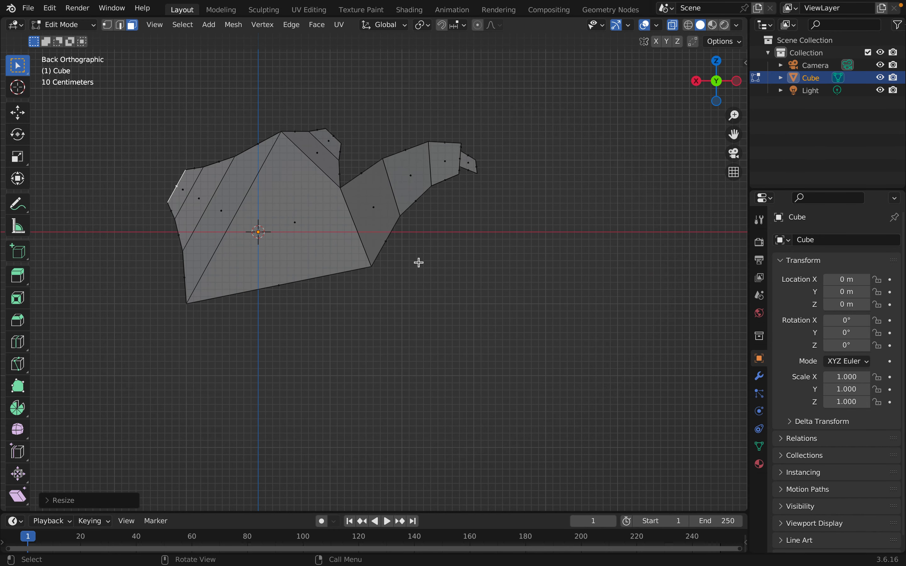
pyautogui.moveTo(366, 261); pyautogui.dragTo(425, 276, button='middle')
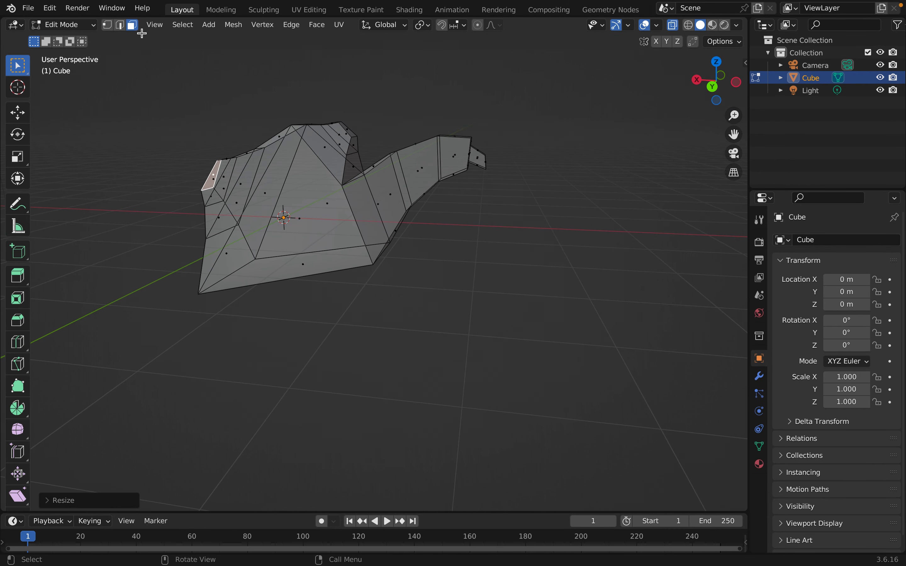
pyautogui.click(120, 25)
pyautogui.moveTo(425, 301); pyautogui.dragTo(413, 270, button='middle')
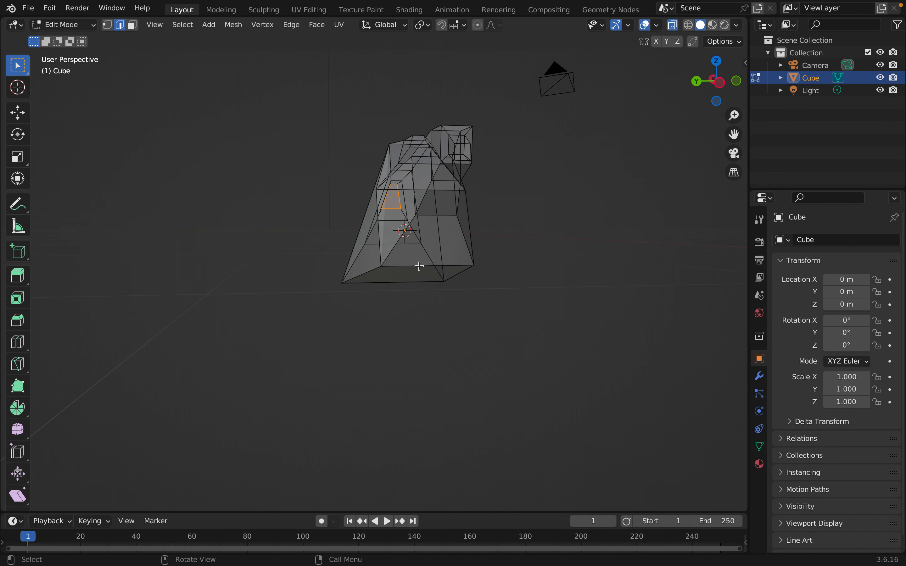
pyautogui.click(419, 266)
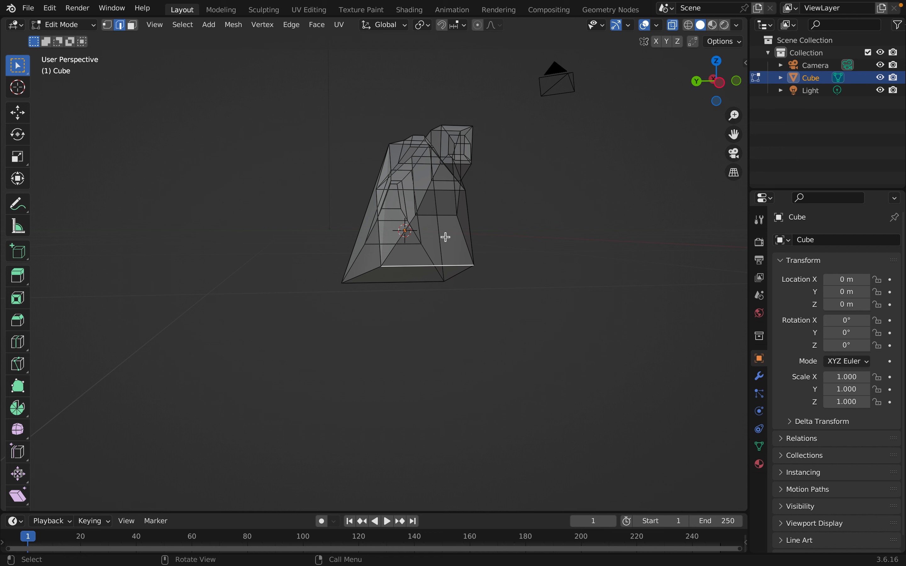
pyautogui.moveTo(447, 322); pyautogui.dragTo(527, 345, button='middle')
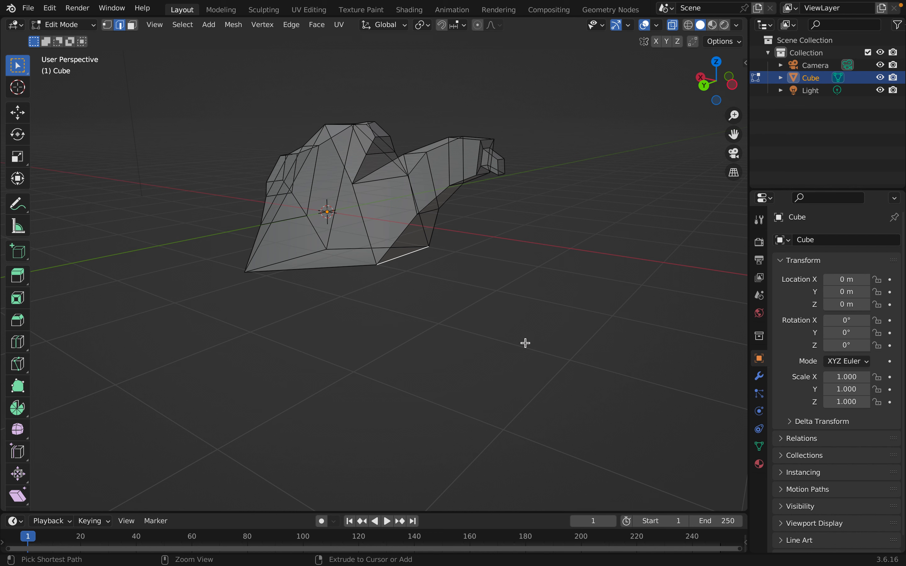
pyautogui.hotkey('ctrl', 'b')
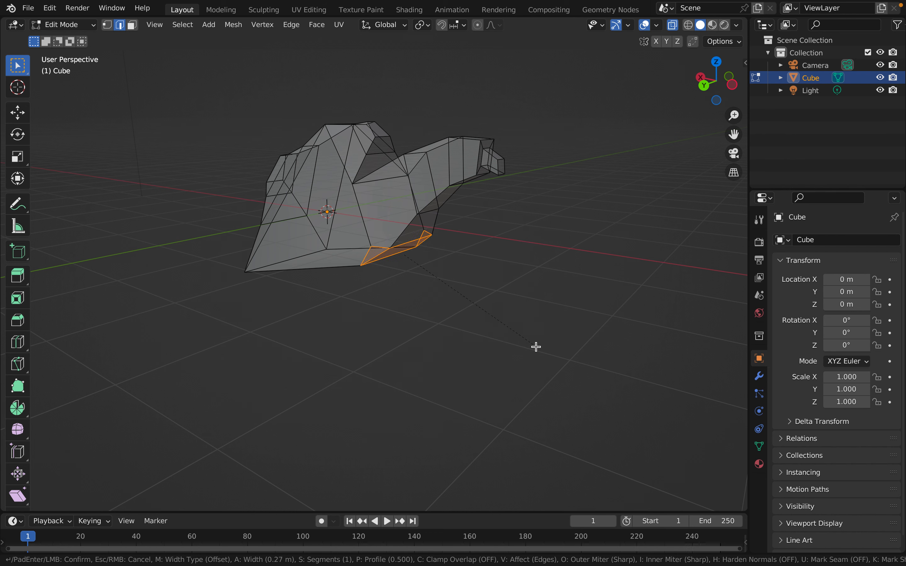
pyautogui.click(544, 350)
# Bevel the ridge edge on top of the body about 0.21 m wide with one segment.
pyautogui.moveTo(542, 350); pyautogui.dragTo(384, 249, button='middle')
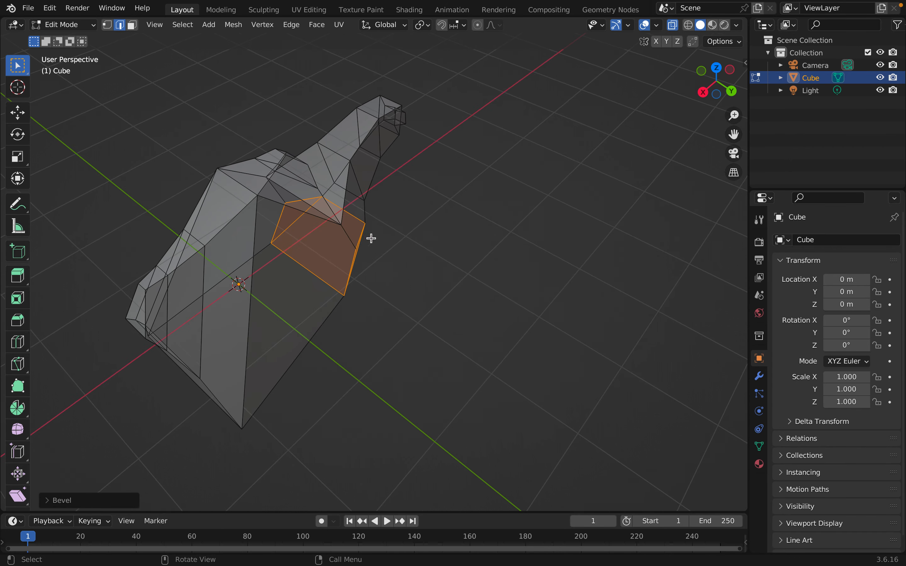
pyautogui.click(242, 186)
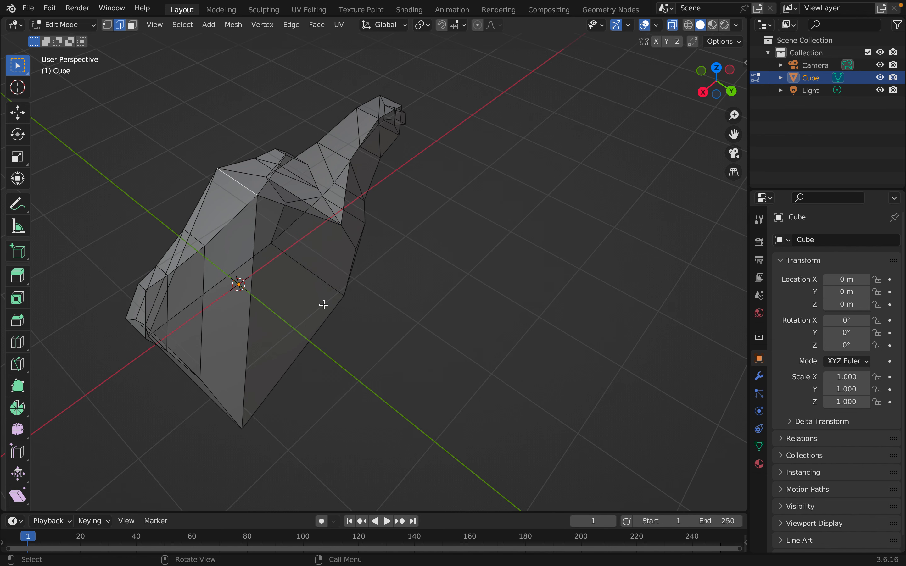
pyautogui.hotkey('ctrl', 'b')
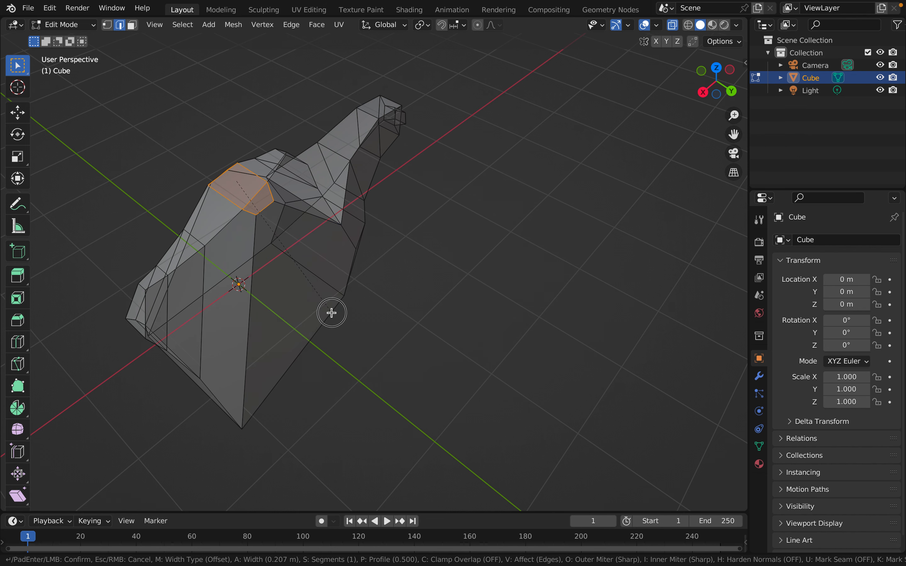
pyautogui.click(331, 313)
# Round the body's bottom rear edge with a bevel about 0.7 m wide and 8 segments.
pyautogui.moveTo(331, 313); pyautogui.dragTo(550, 350, button='middle')
pyautogui.click(341, 234)
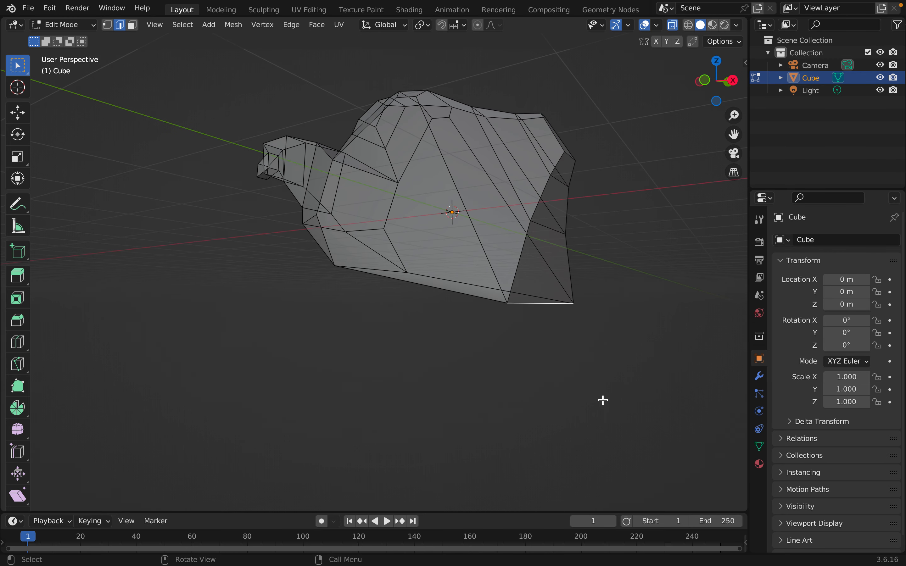
pyautogui.hotkey('ctrl', 'b')
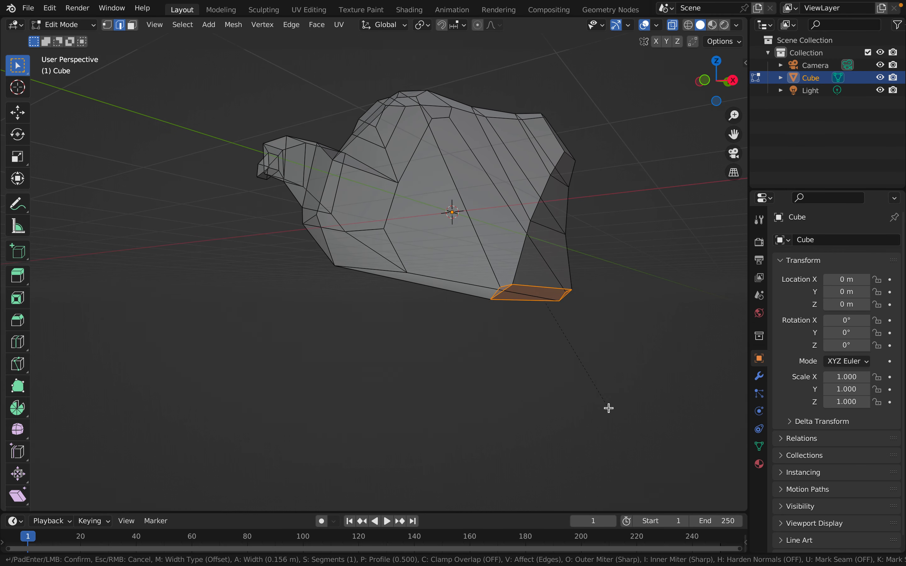
pyautogui.scroll(5, 610, 412)
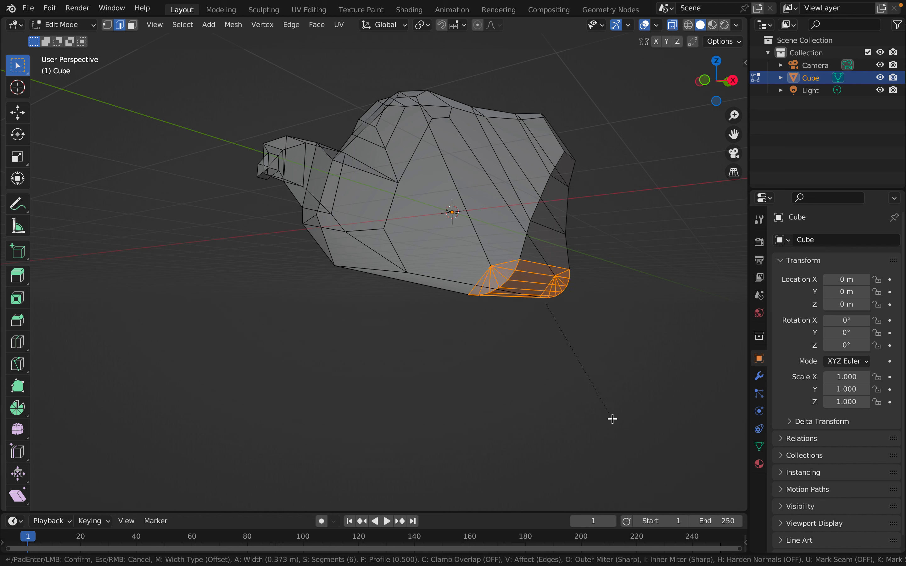
pyautogui.scroll(2, 615, 423)
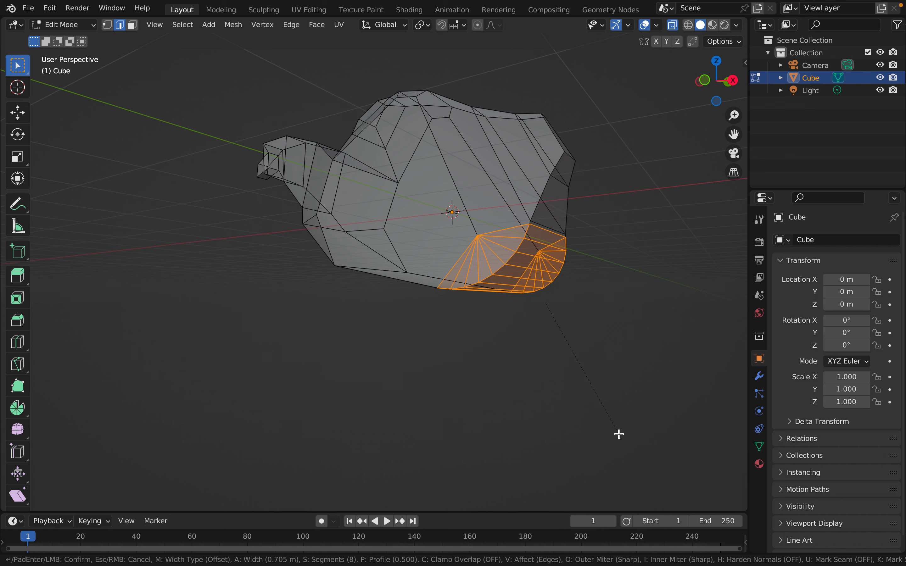
pyautogui.click(619, 434)
# Examine the rounded bottom rear edge of the body from the back, oblique and front views.
pyautogui.moveTo(452, 430); pyautogui.dragTo(506, 376, button='middle')
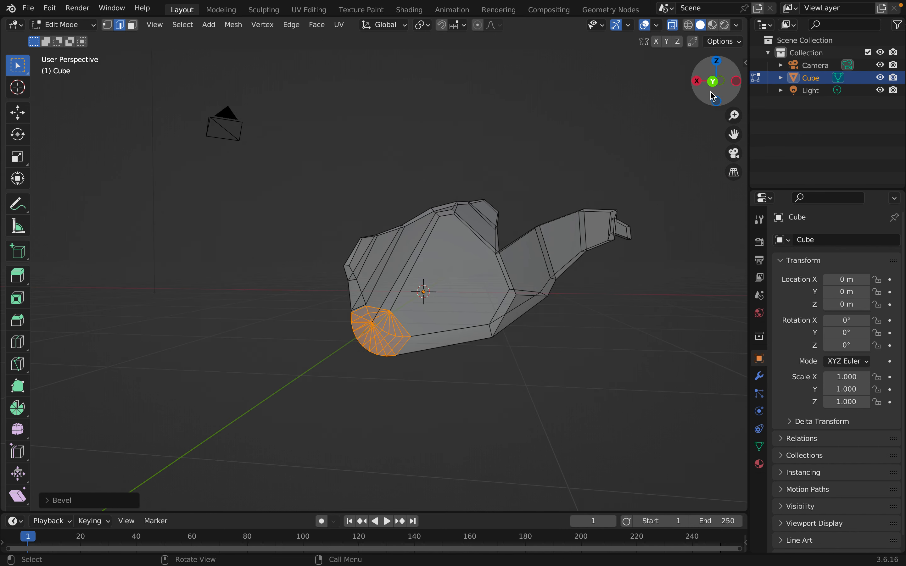
pyautogui.click(713, 82)
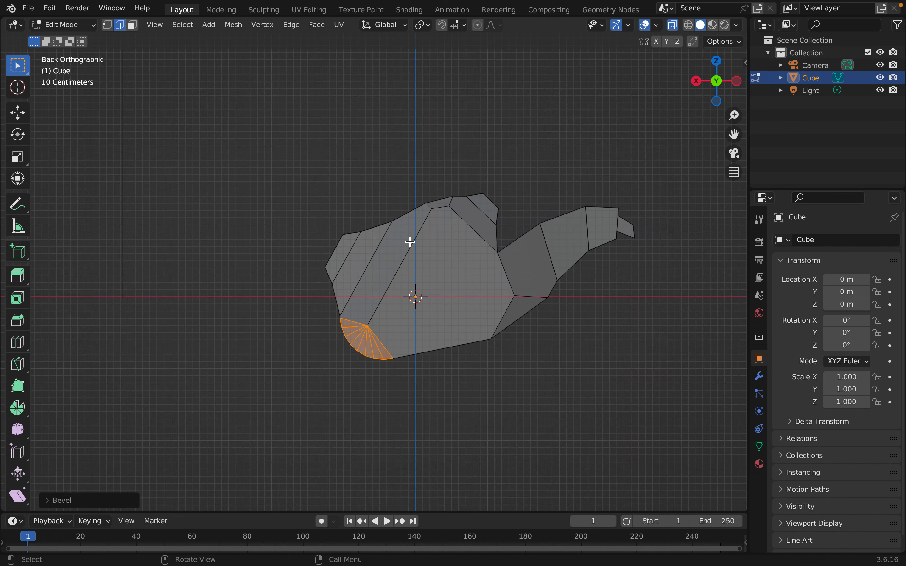
pyautogui.keyDown('shift'); pyautogui.moveTo(594, 319); pyautogui.dragTo(488, 320, button='middle'); pyautogui.keyUp('shift')
pyautogui.moveTo(456, 257); pyautogui.dragTo(496, 281, button='middle')
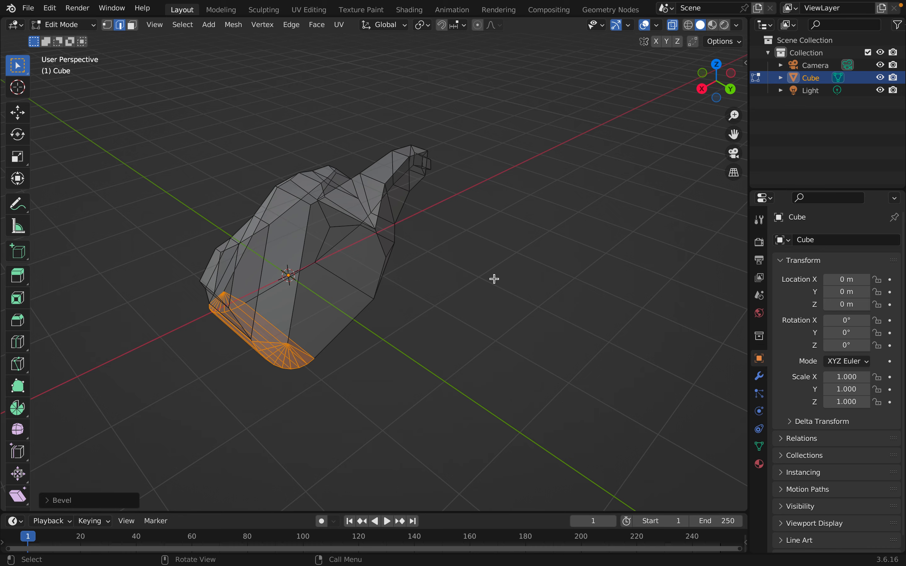
pyautogui.moveTo(500, 258); pyautogui.dragTo(299, 213, button='middle')
pyautogui.click(714, 84)
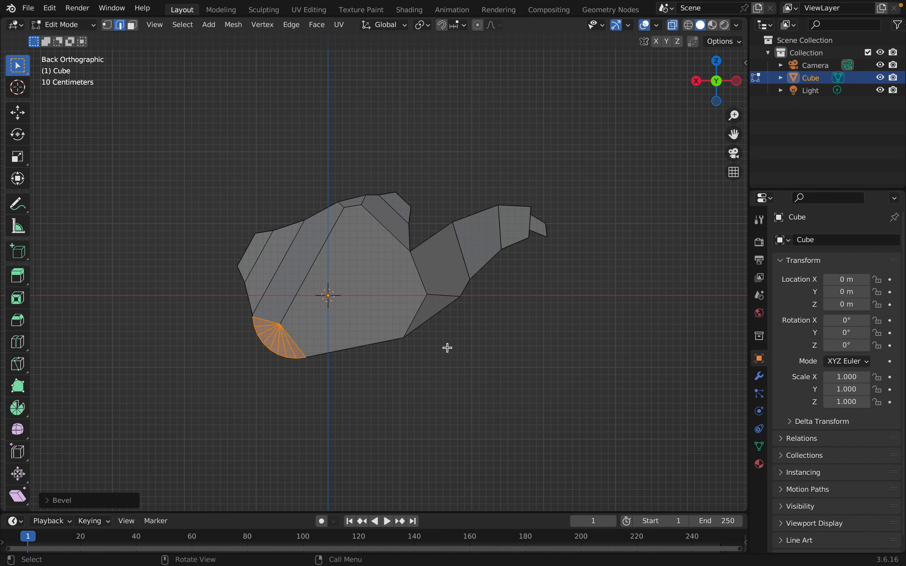
pyautogui.click(717, 83)
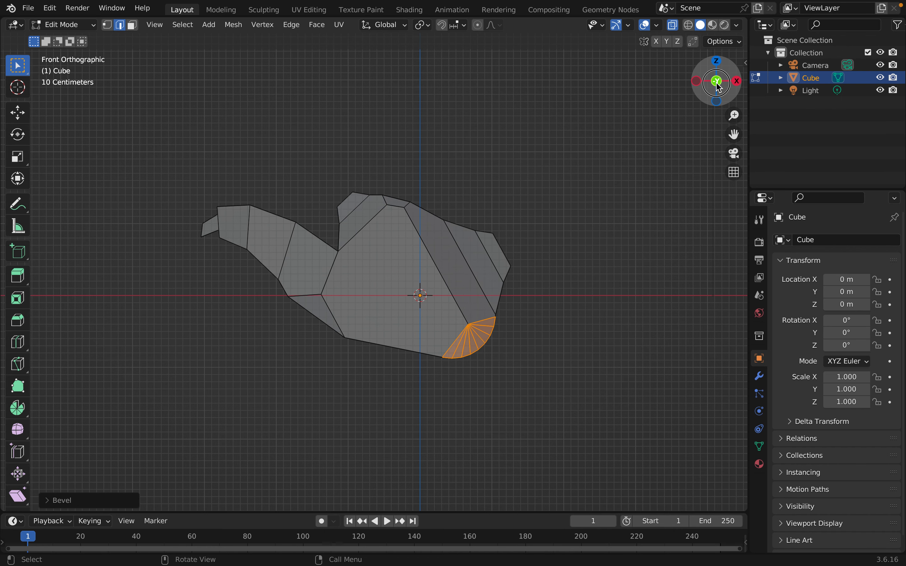
# Select the outer end sections of the neck in the back view and move them down about 0.5 m.
pyautogui.click(717, 85)
pyautogui.moveTo(475, 141); pyautogui.dragTo(615, 329)
pyautogui.press('g')
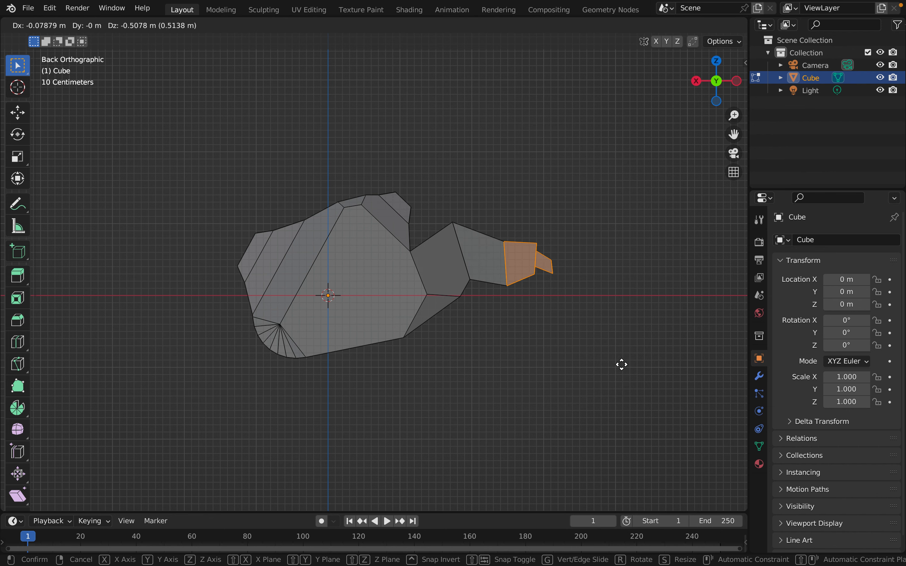
pyautogui.click(616, 362)
# Round the cross edge on top of the neck with a bevel about 0.42 m wide and 8 segments.
pyautogui.moveTo(498, 253); pyautogui.dragTo(374, 244, button='middle')
pyautogui.click(526, 250)
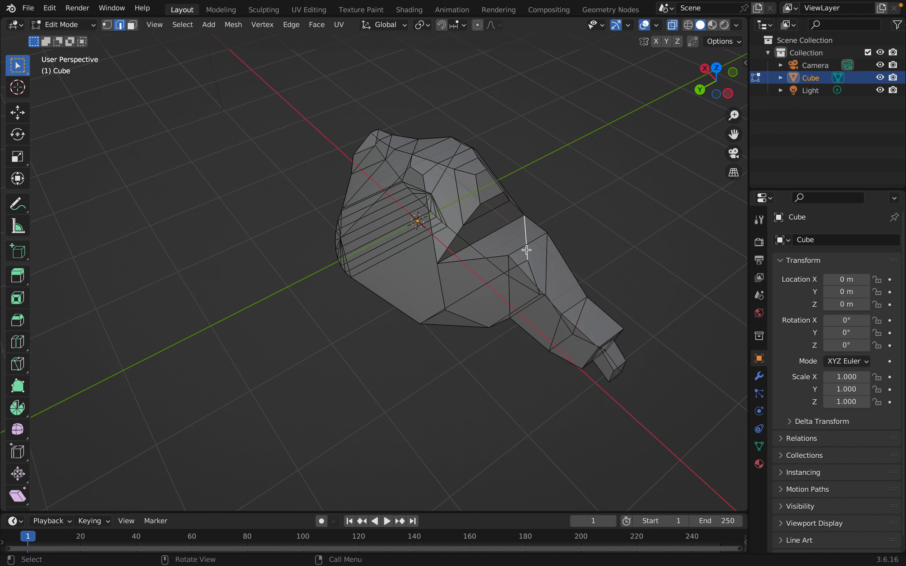
pyautogui.click(525, 246)
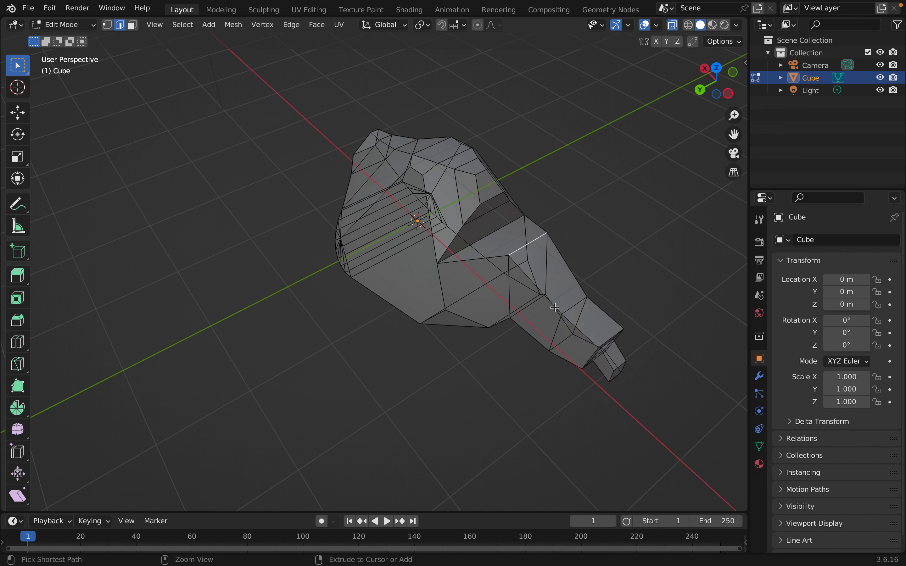
pyautogui.hotkey('ctrl', 'b')
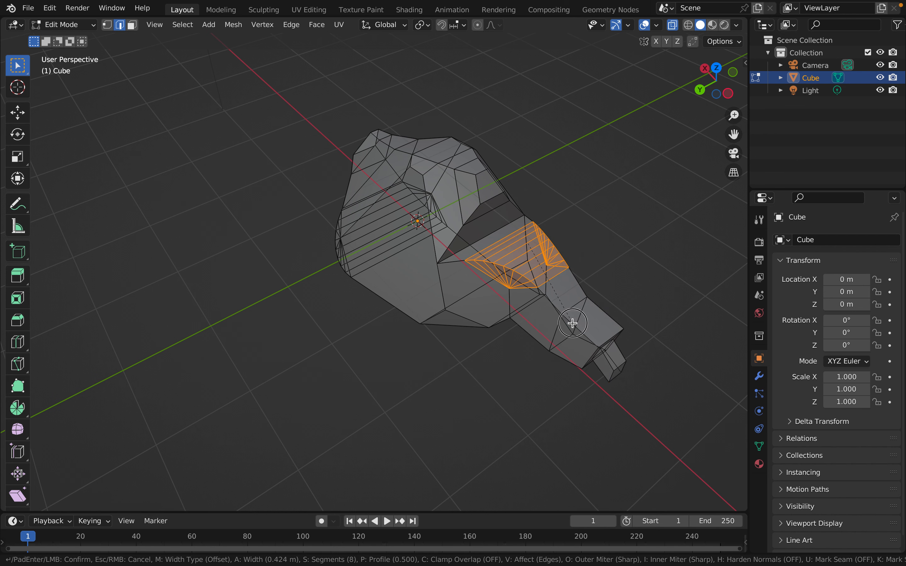
pyautogui.click(573, 328)
pyautogui.moveTo(473, 368); pyautogui.dragTo(543, 330, button='middle')
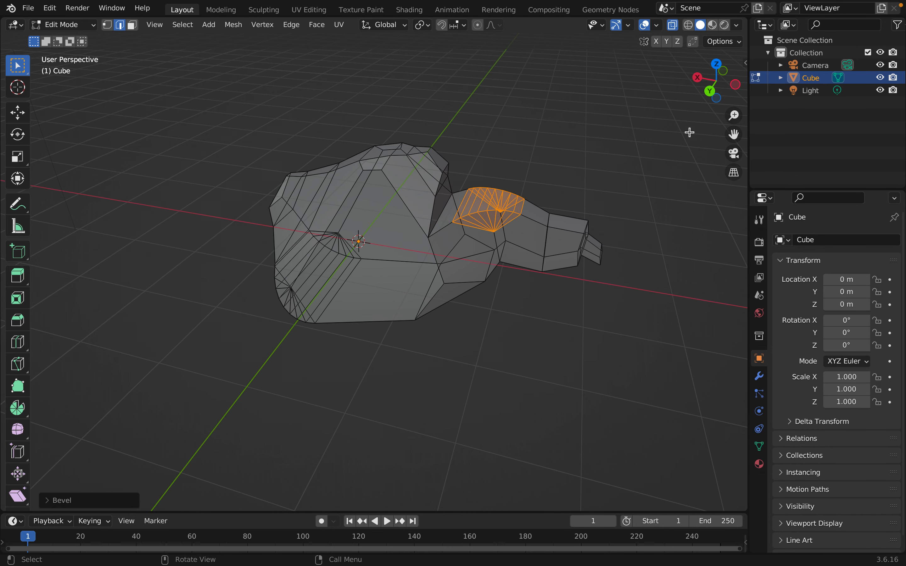
pyautogui.click(710, 93)
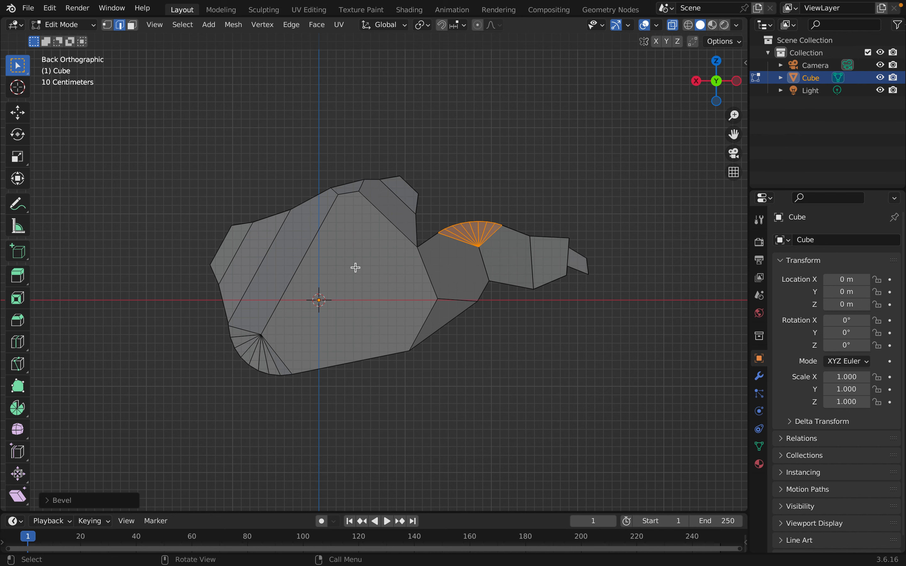
pyautogui.moveTo(473, 215); pyautogui.dragTo(456, 205, button='middle')
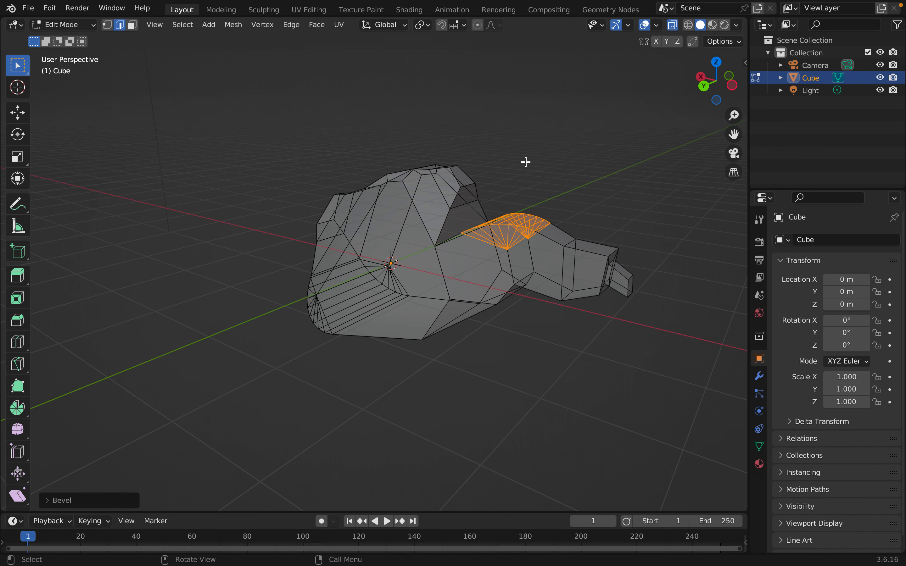